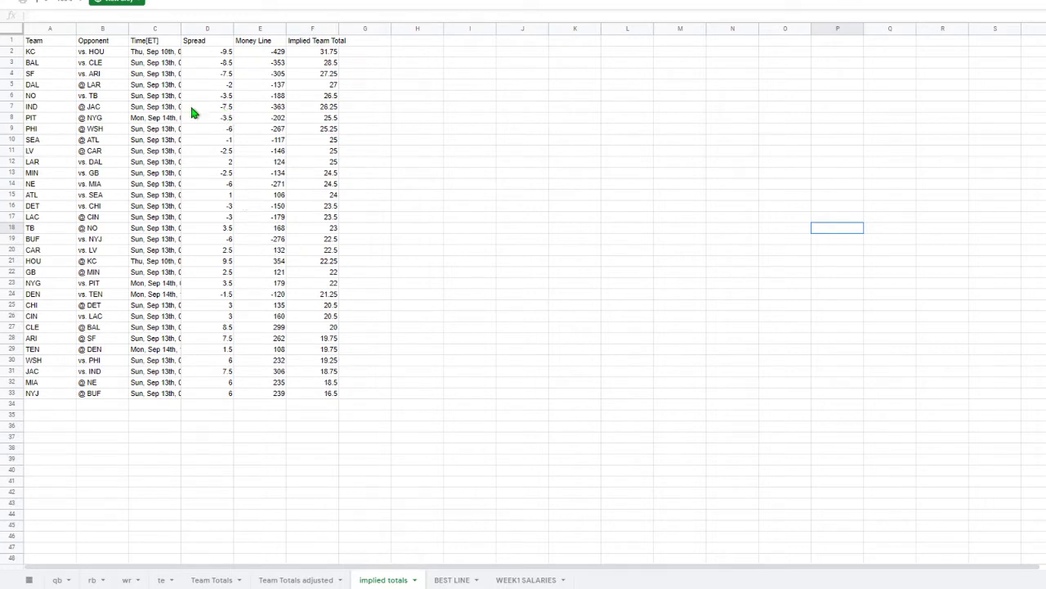
Check the game times of the top implied-total teams from BAL down to PIT on the implied totals sheet.
left_click(39, 62)
left_click(174, 63)
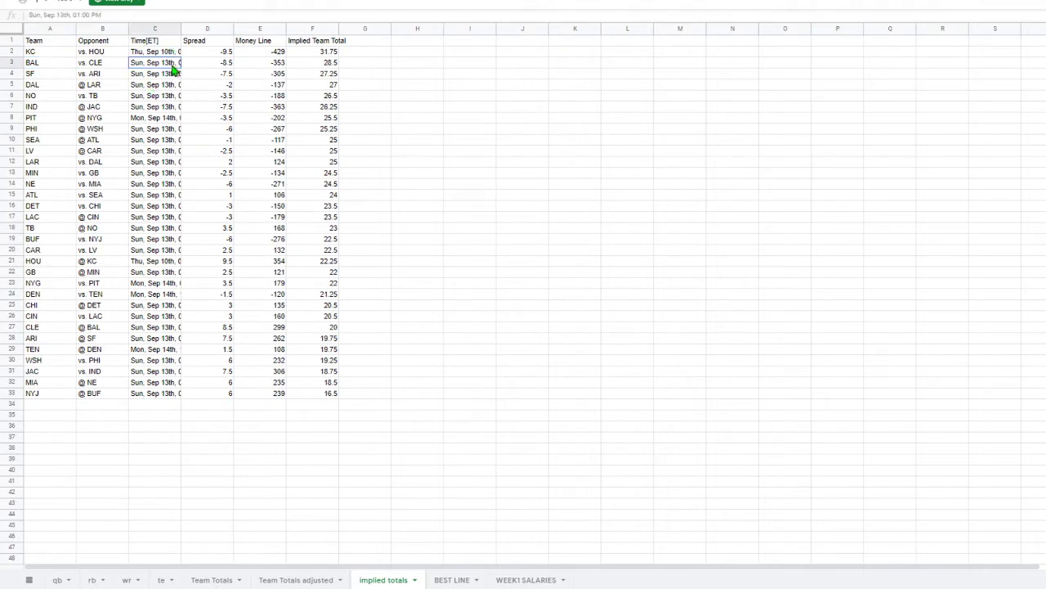
left_click(166, 82)
left_click(164, 75)
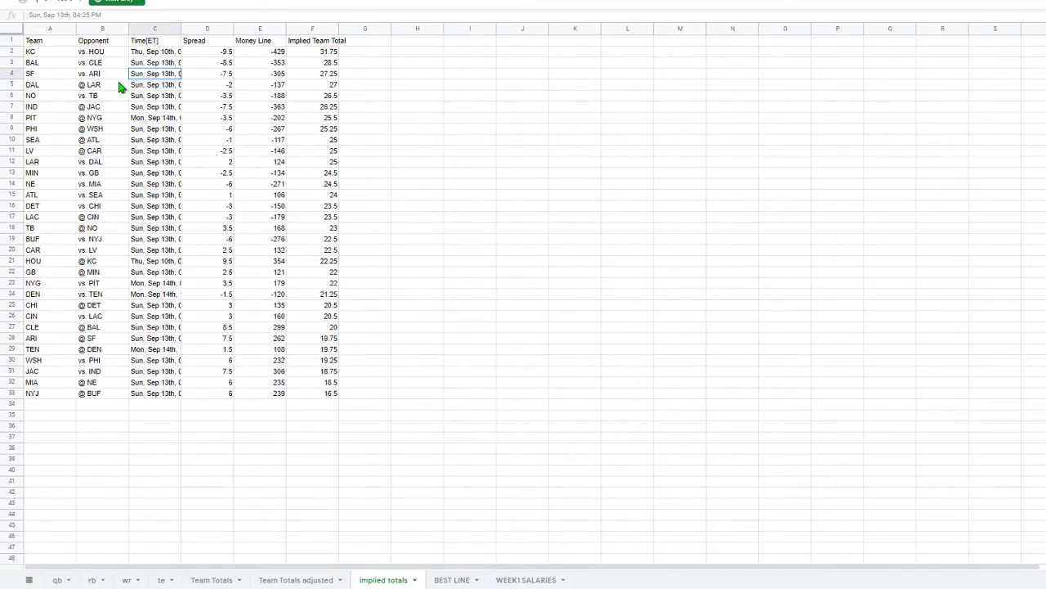
left_click(148, 87)
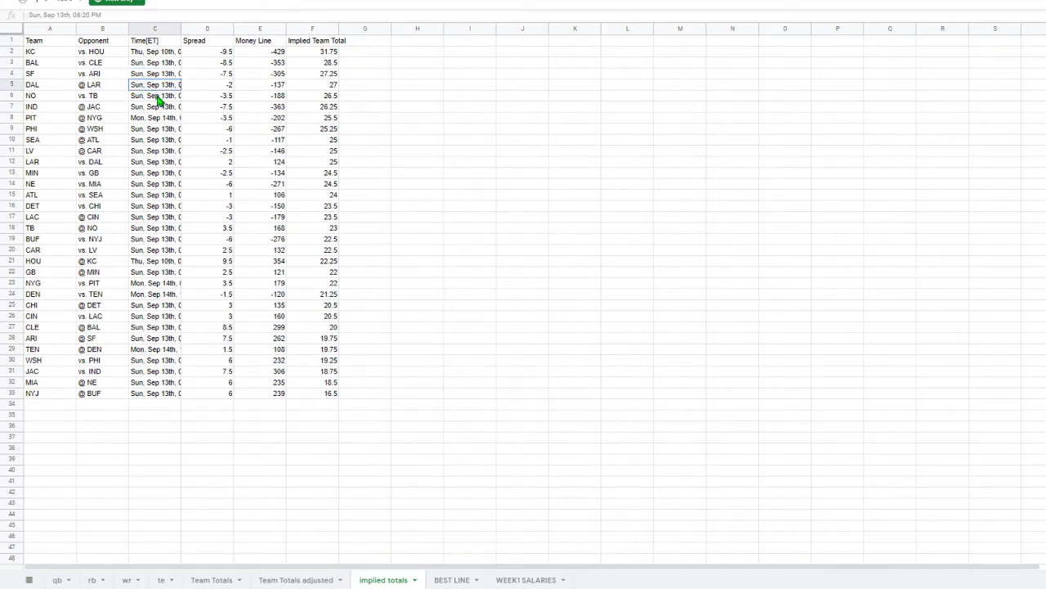
left_click(159, 96)
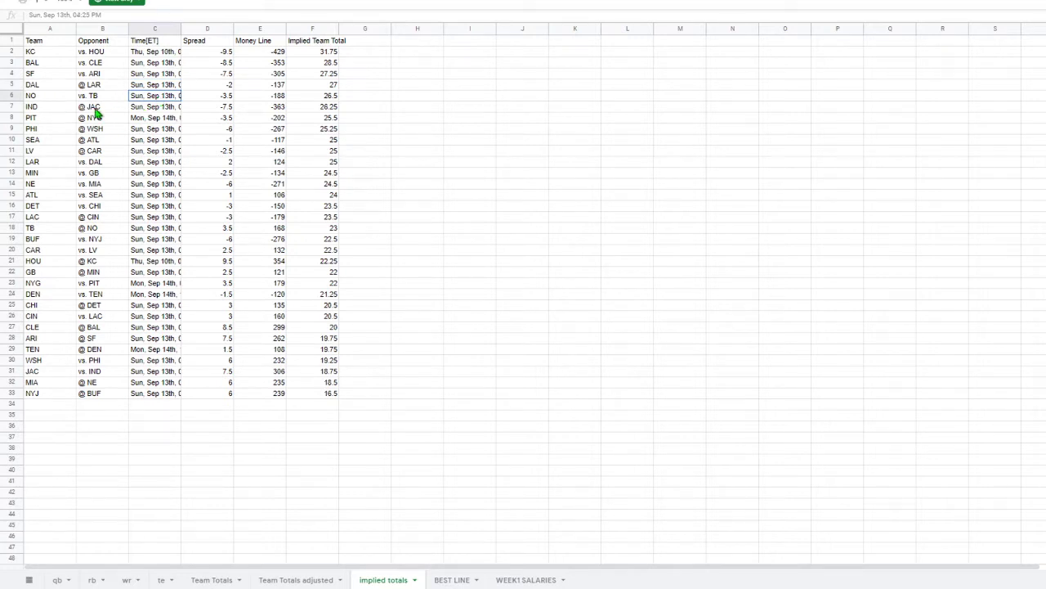
left_click(148, 108)
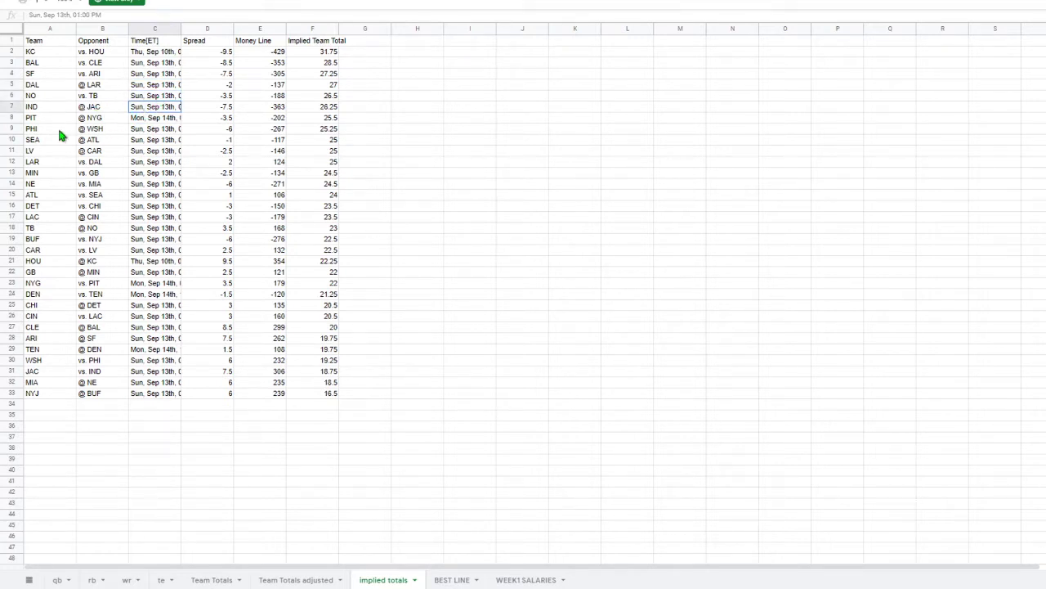
left_click(150, 121)
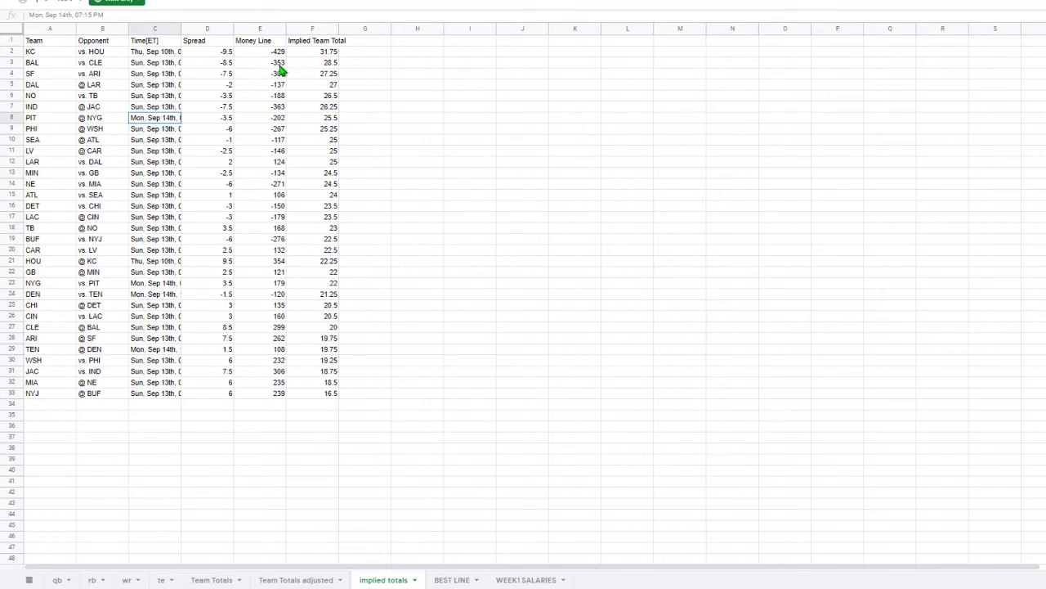
Review the game times and implied team totals for BAL, SF, DAL and NO.
left_click(237, 65)
left_click(144, 72)
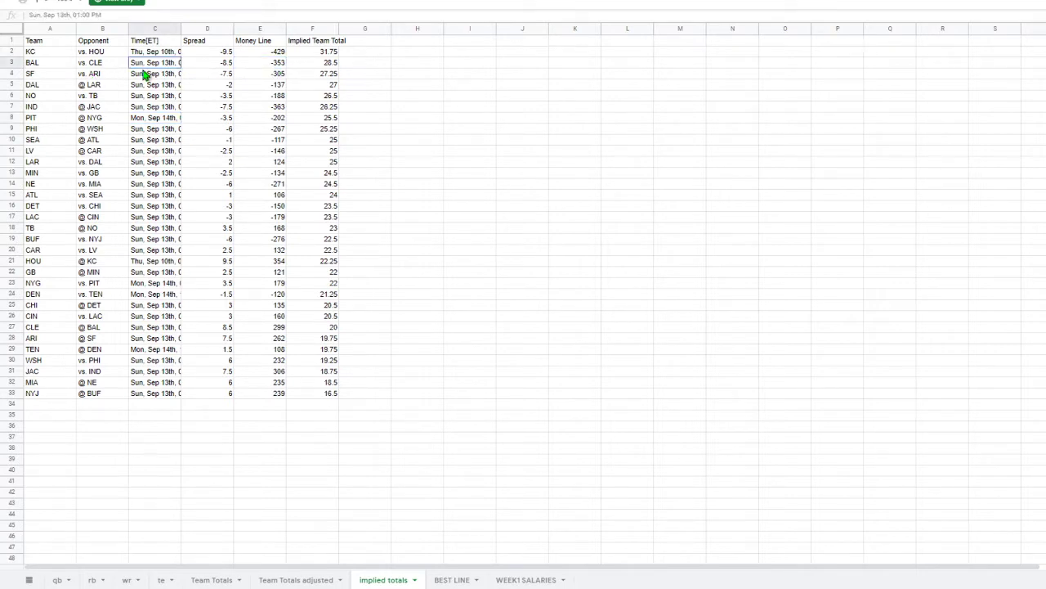
left_click(316, 74)
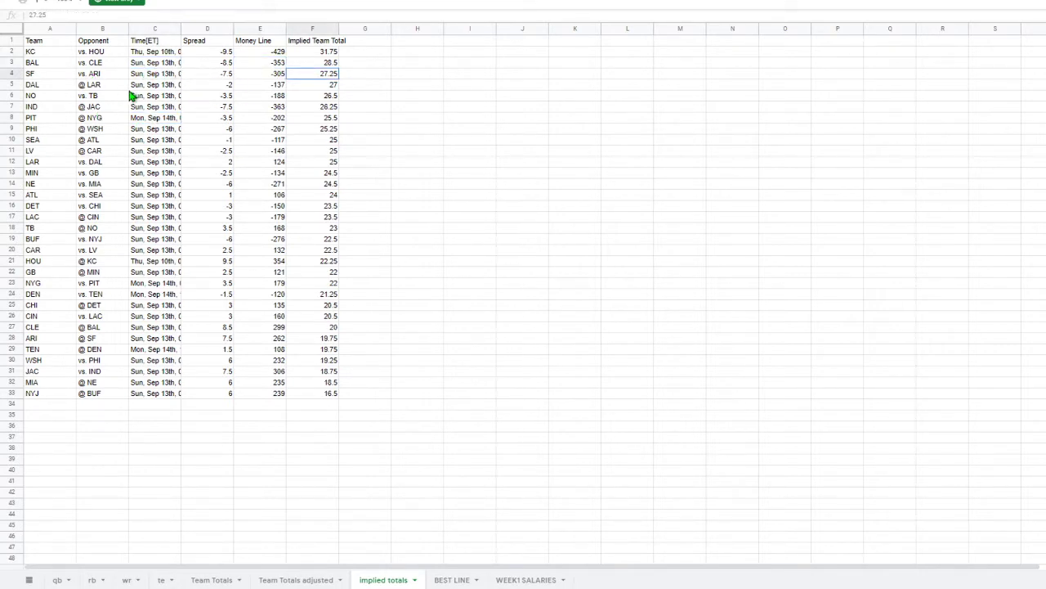
left_click(163, 87)
left_click(155, 96)
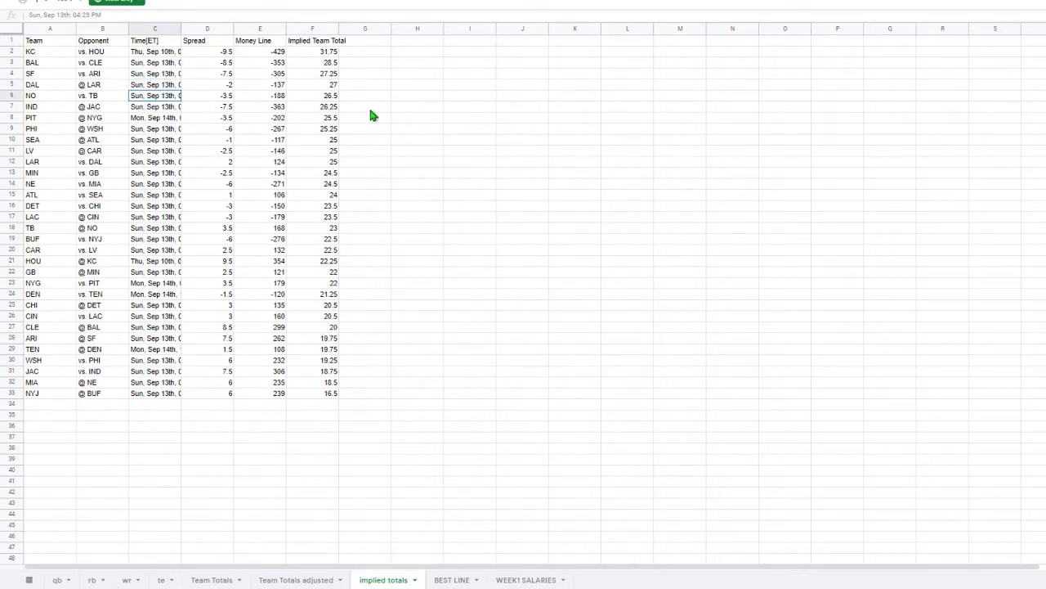
left_click(336, 97)
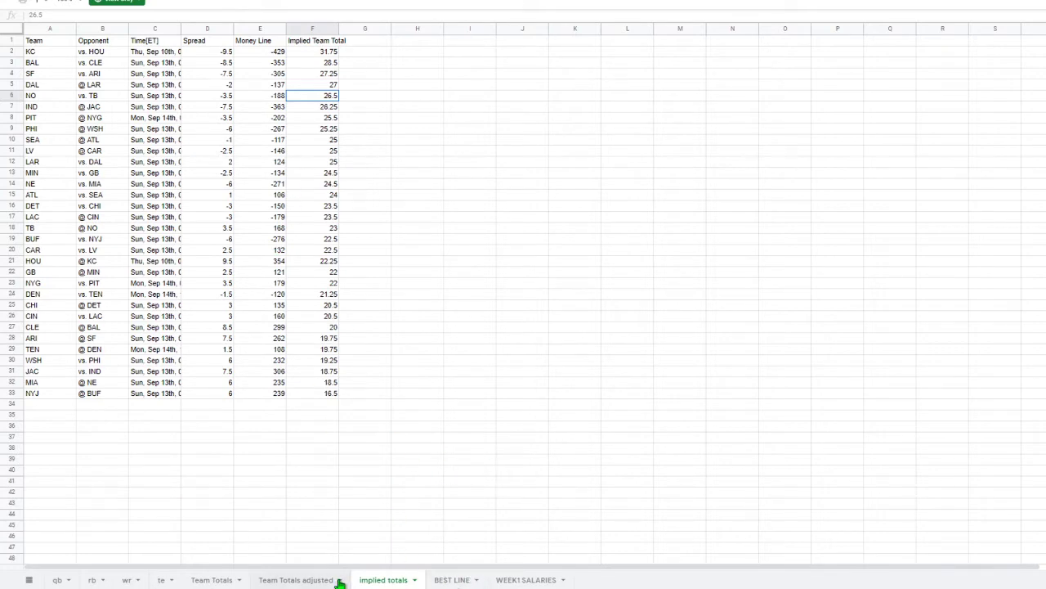
Open the WEEK1 SALARIES sheet and look through the player salary list.
left_click(550, 582)
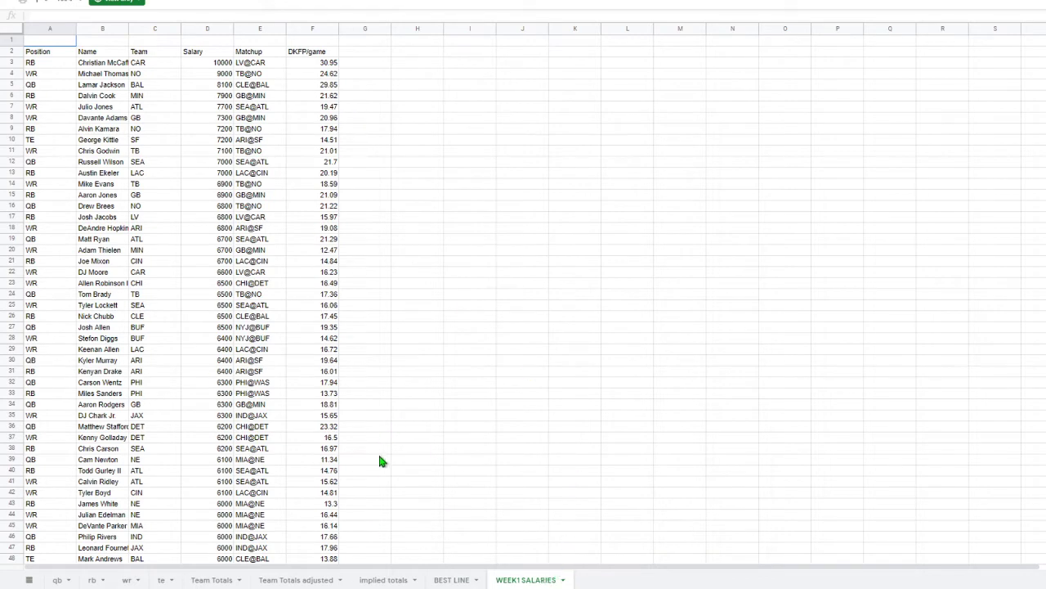
scroll(349, 496, "down", 3)
scroll(349, 495, "up", 3)
Look through the qb, rb, wr and te projection sheets in turn.
left_click(57, 579)
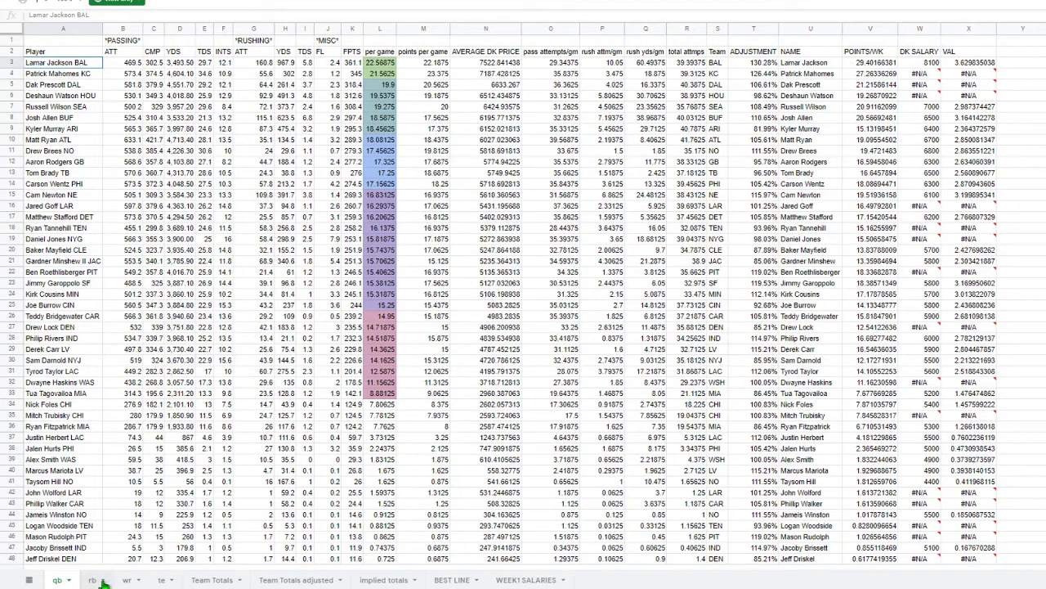
left_click(93, 580)
left_click(131, 580)
left_click(161, 580)
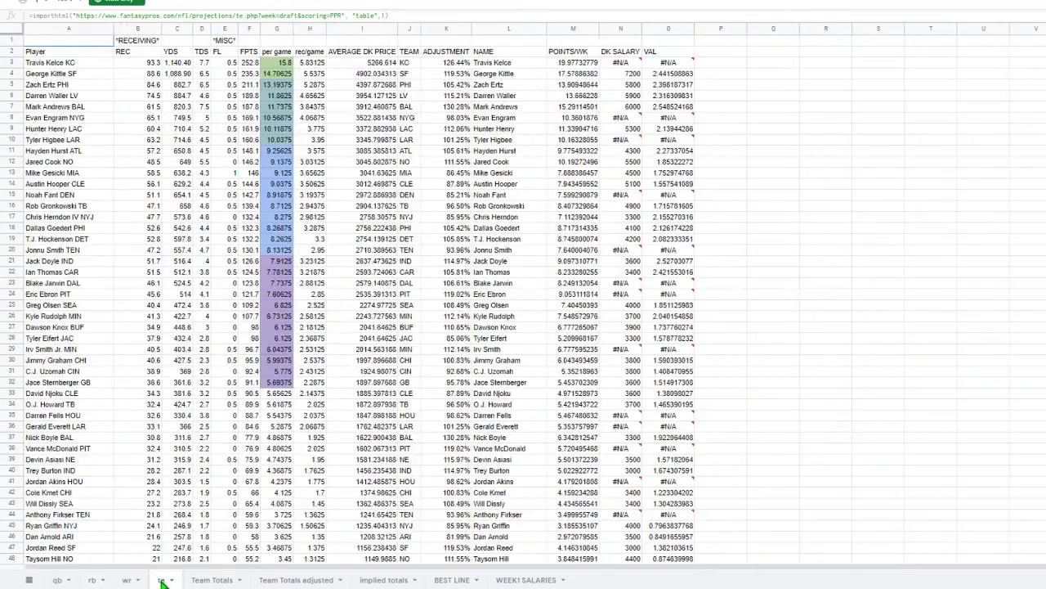
Return to the qb sheet and inspect the formulas in per game cell L3 and points per game cell M6.
left_click(57, 579)
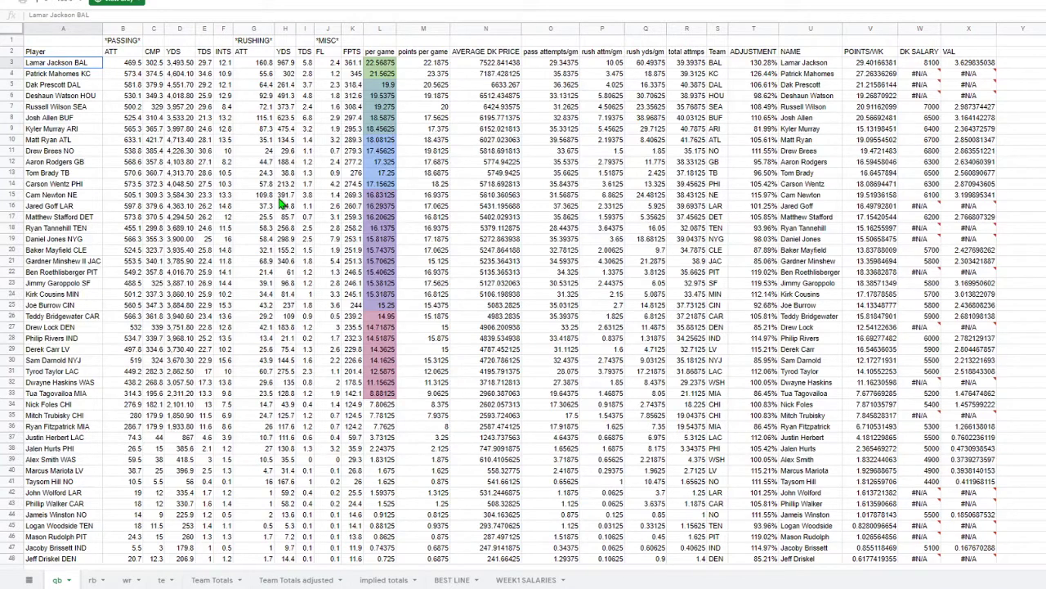
left_click(379, 65)
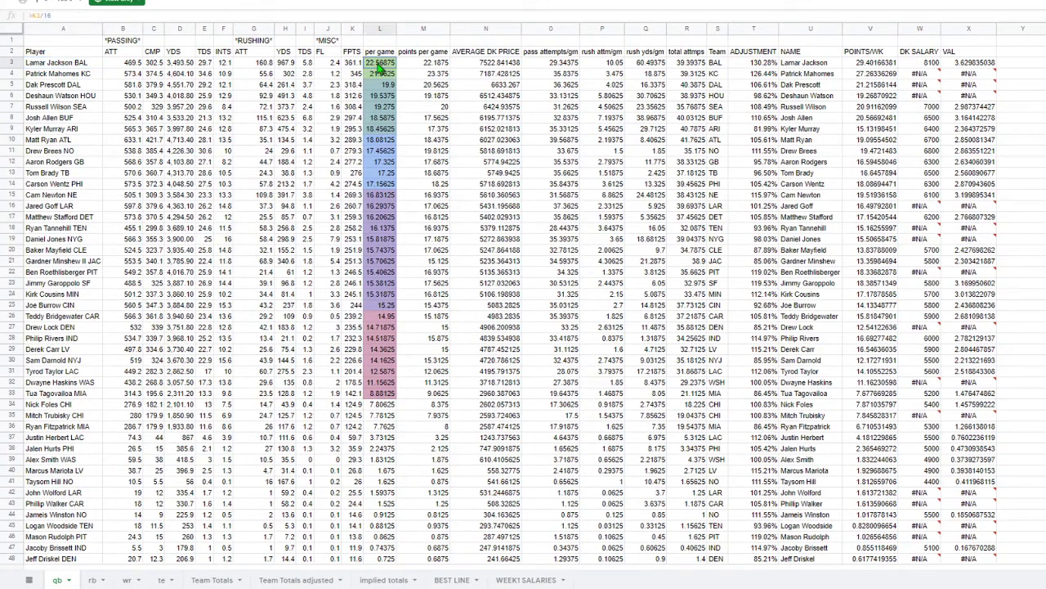
left_click(442, 97)
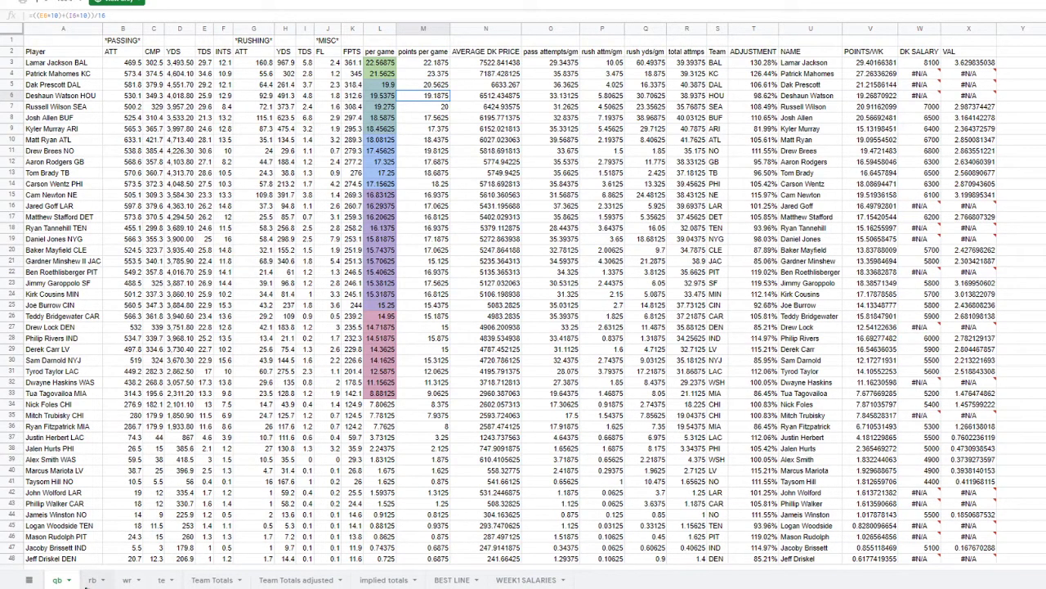
Review the rb, wr and te projections, ending on the Team Totals sheet's summary by position.
left_click(92, 580)
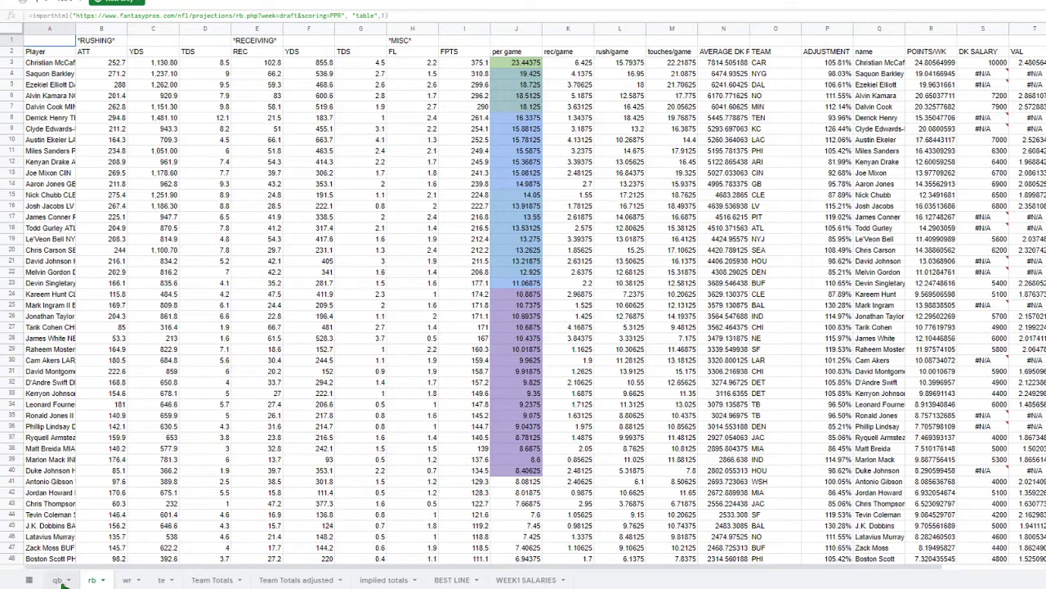
left_click(126, 580)
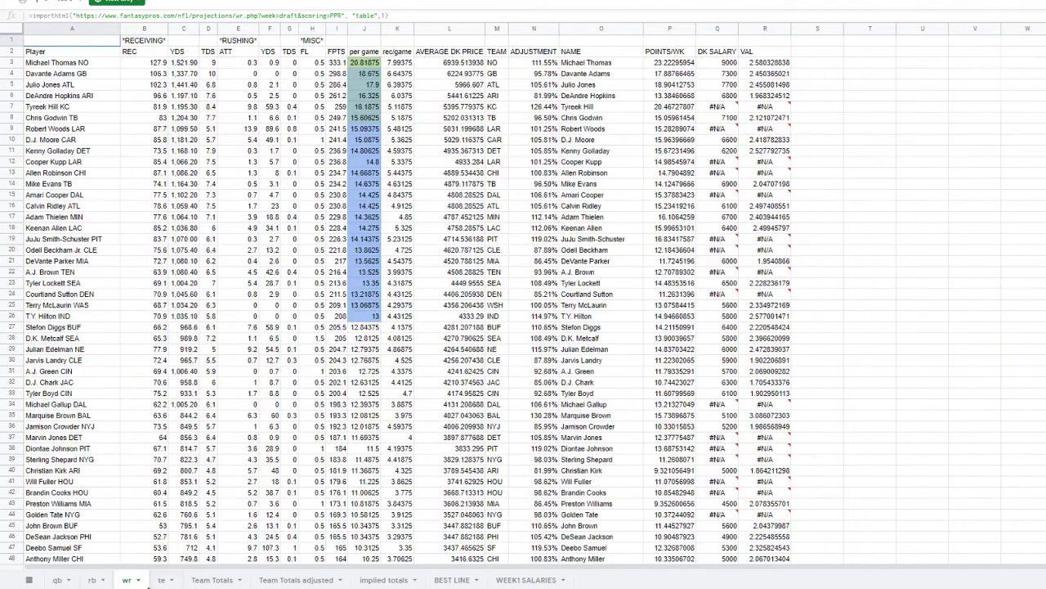
left_click(162, 579)
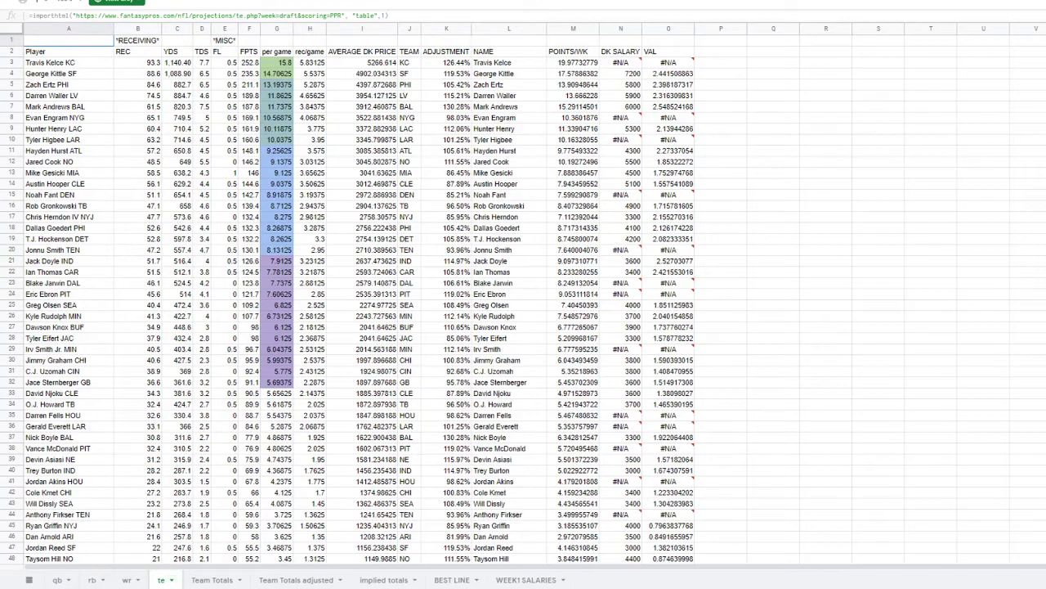
left_click(219, 580)
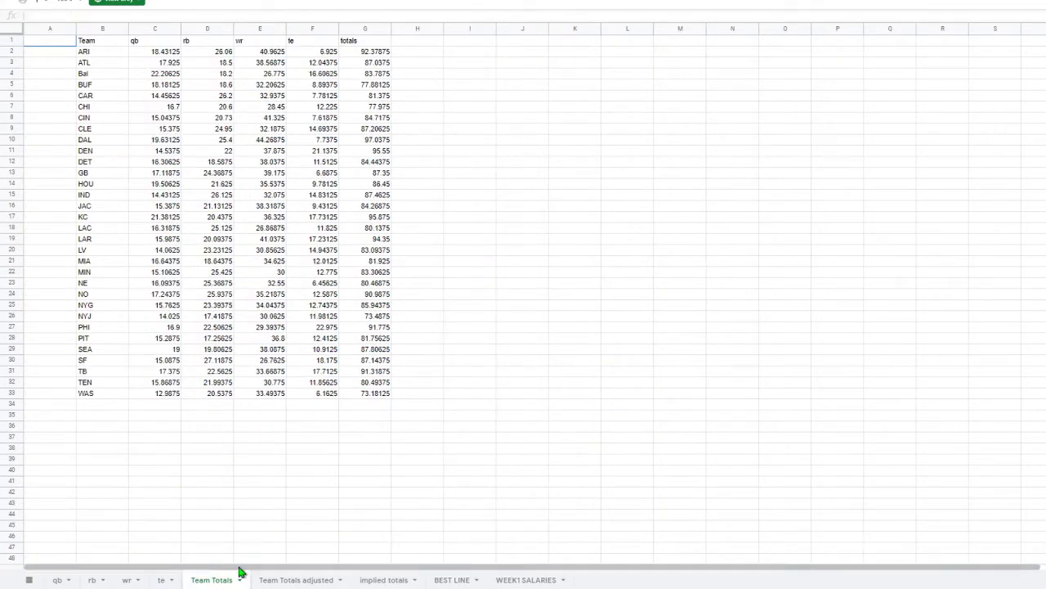
Open the Team Totals adjusted sheet and examine the points per game projections for DAL, LAR, KC and DEN.
left_click(269, 579)
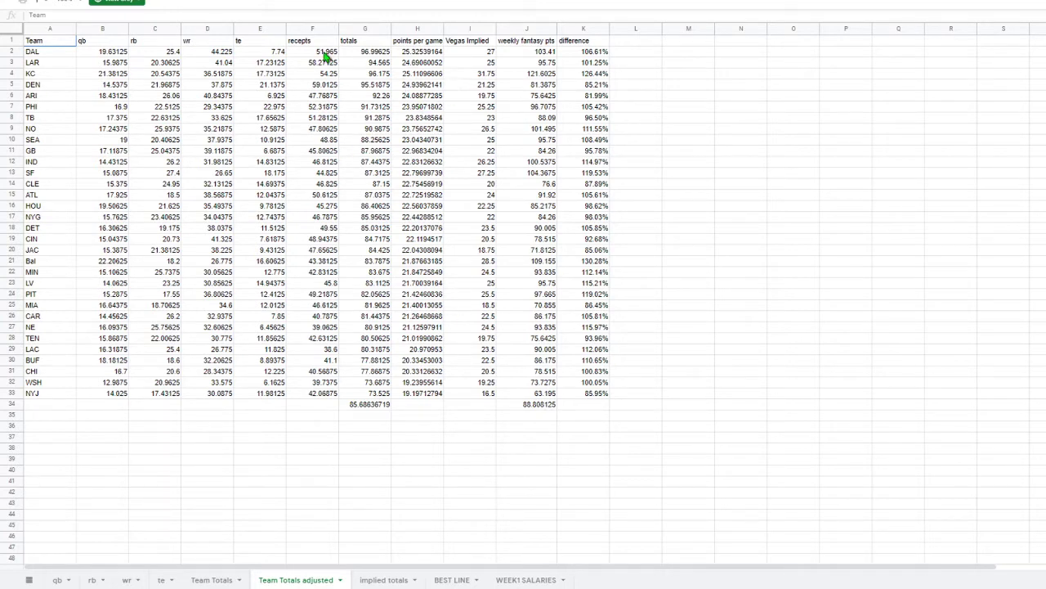
left_click(58, 64)
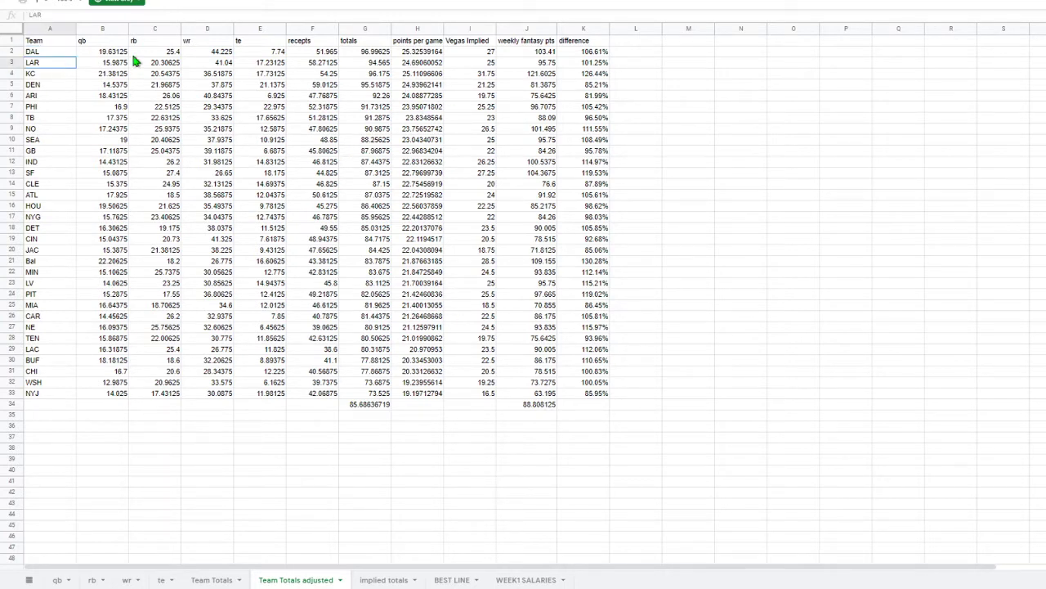
left_click(430, 56)
left_click(41, 75)
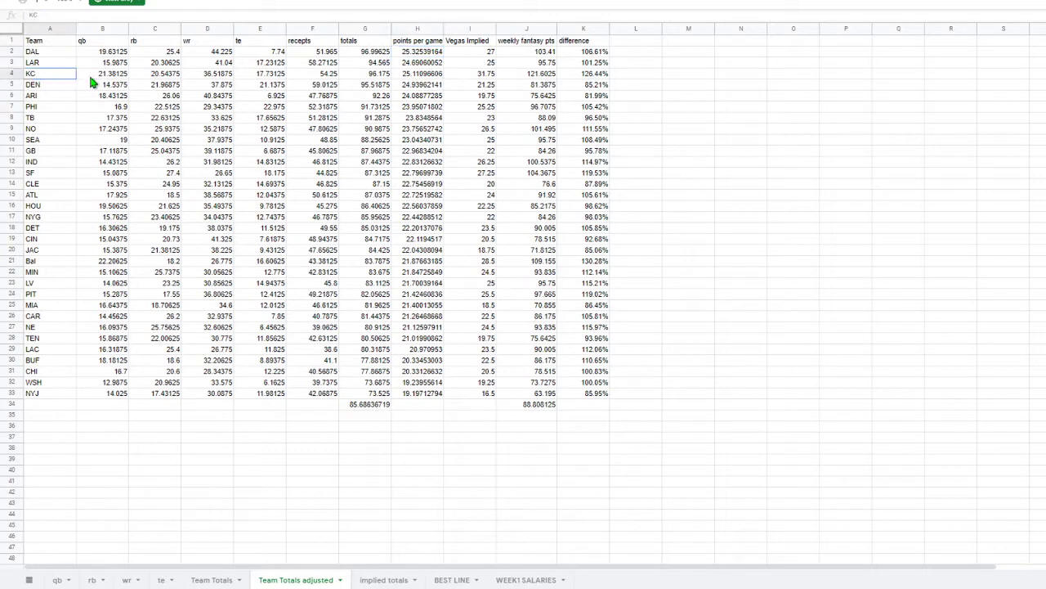
left_click(413, 75)
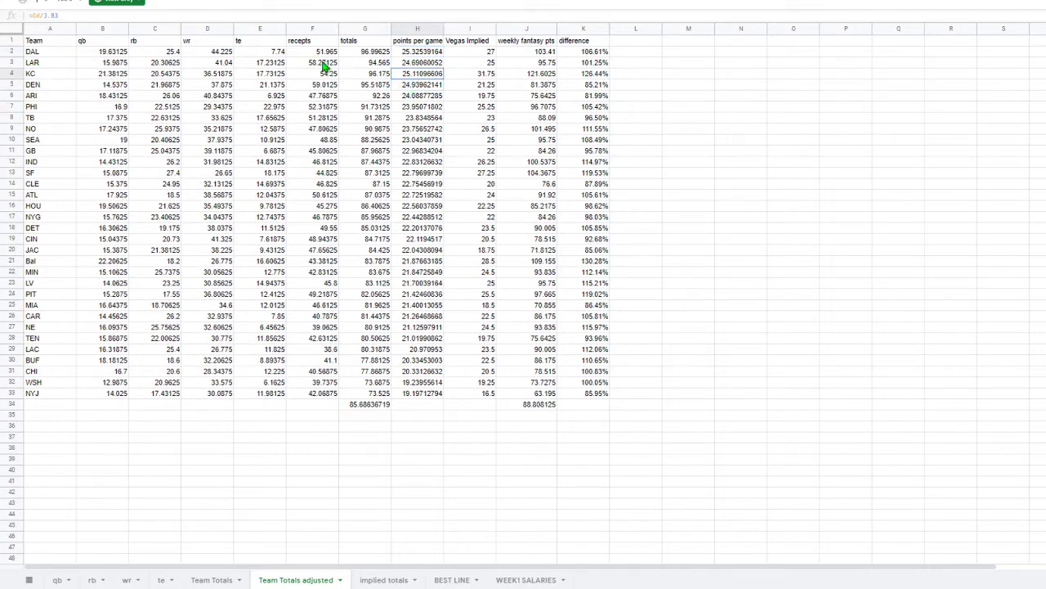
left_click(418, 63)
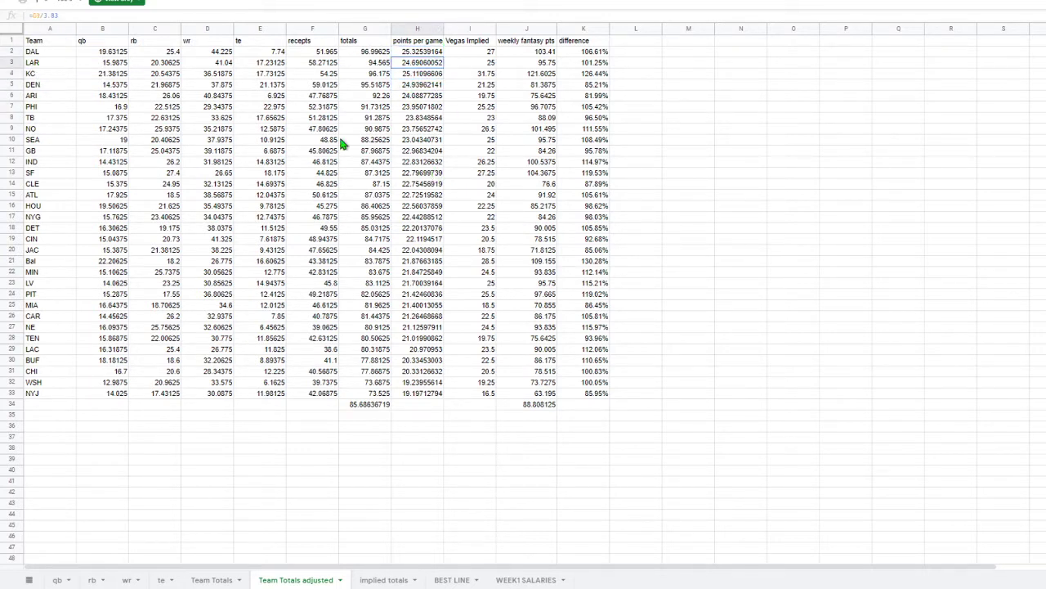
left_click(39, 85)
left_click(412, 85)
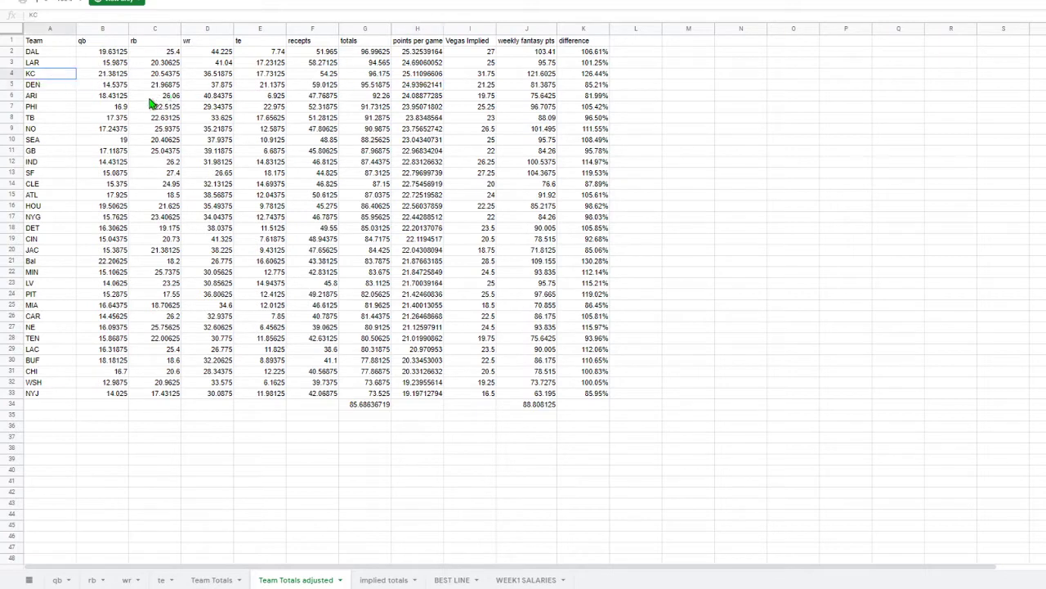
Inspect KC's formulas for points per game, Vegas Implied, weekly fantasy pts and difference in row 4.
left_click(430, 77)
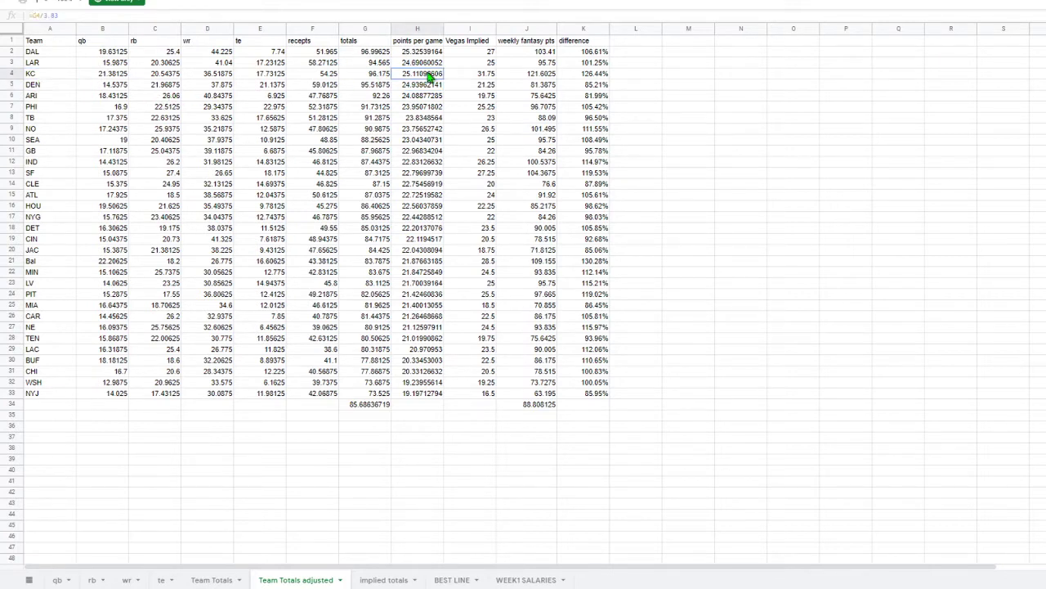
left_click(487, 75)
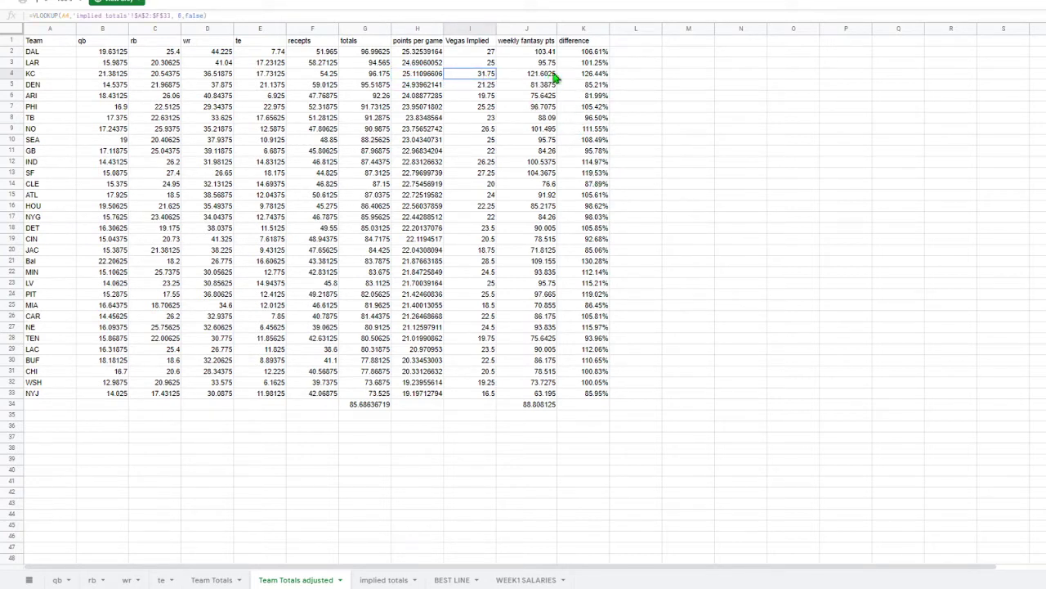
left_click(600, 76)
left_click(537, 77)
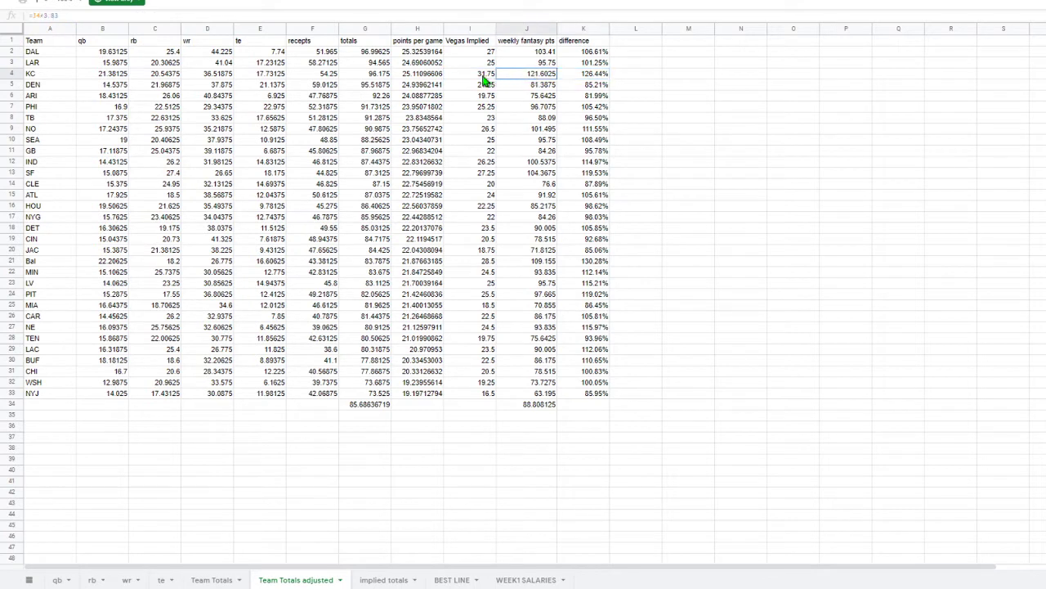
left_click(587, 79)
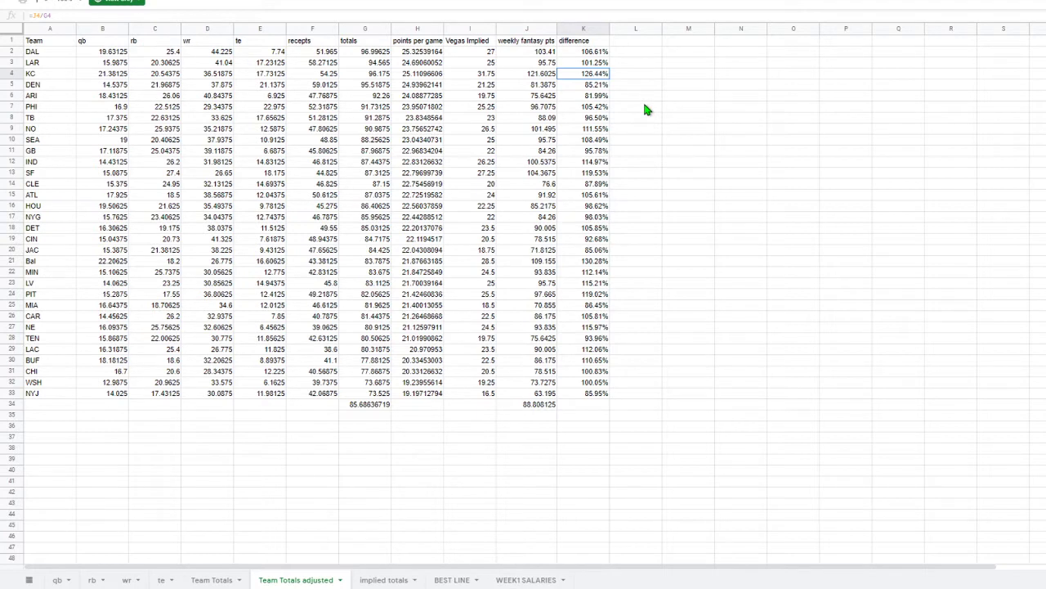
left_click(417, 75)
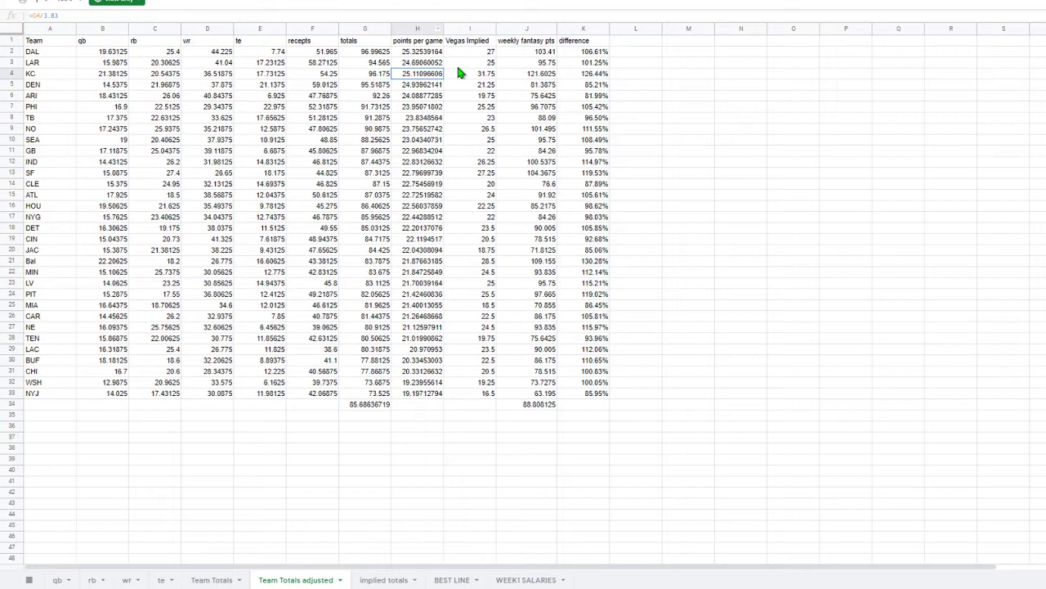
left_click(586, 74)
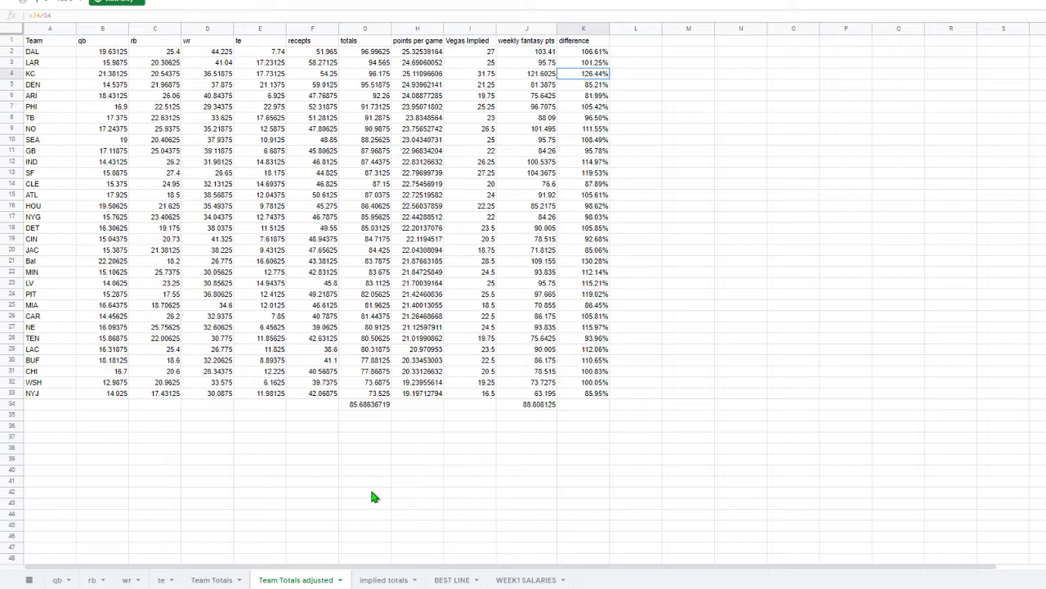
Check the implied totals and Team Totals adjusted sheets again, ending on the qb sheet to view its ADJUSTMENT column.
left_click(58, 581)
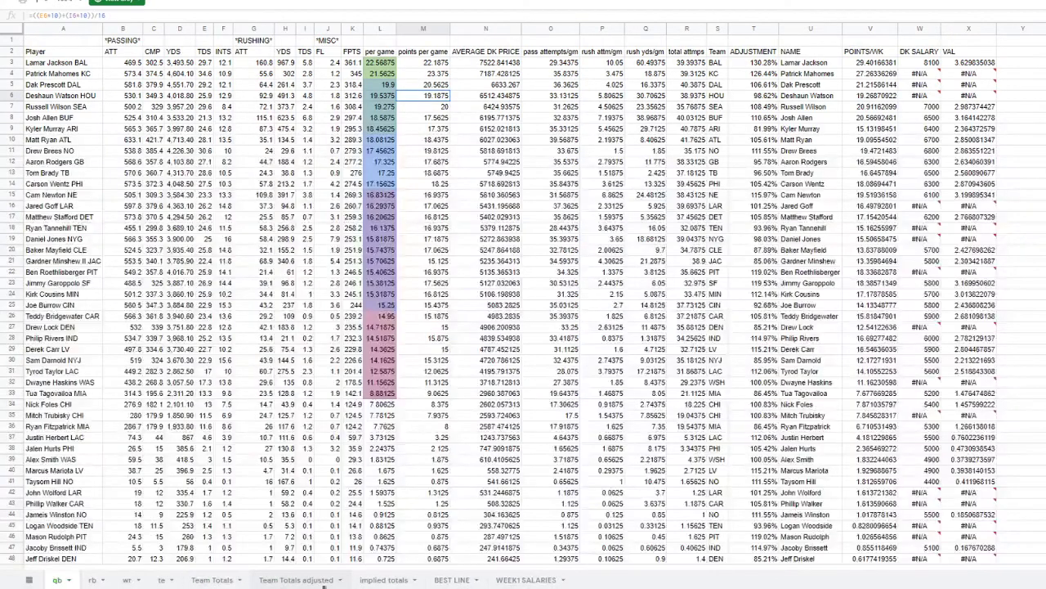
left_click(381, 581)
left_click(314, 580)
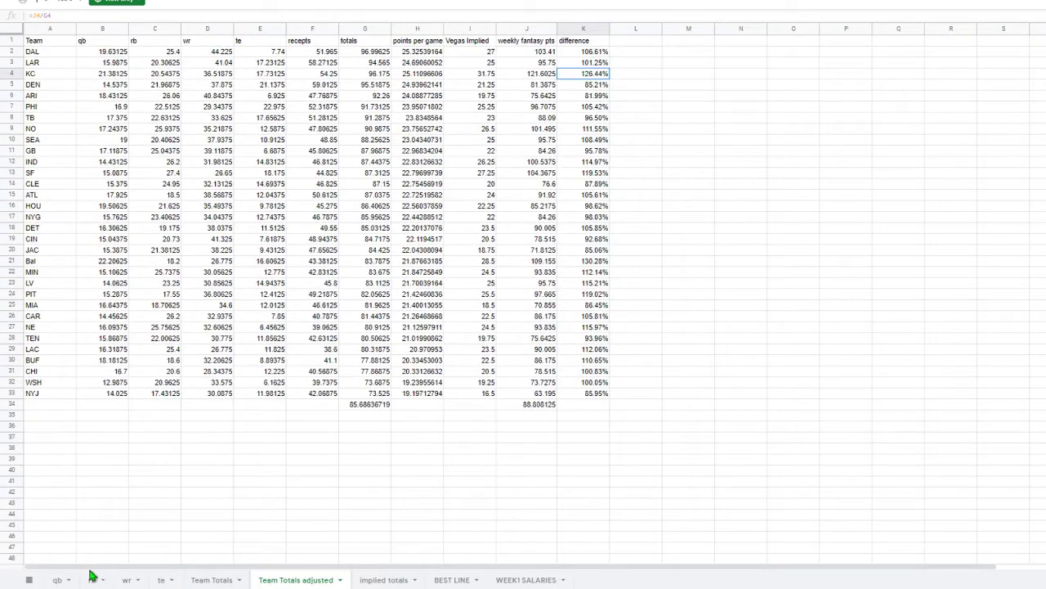
left_click(56, 582)
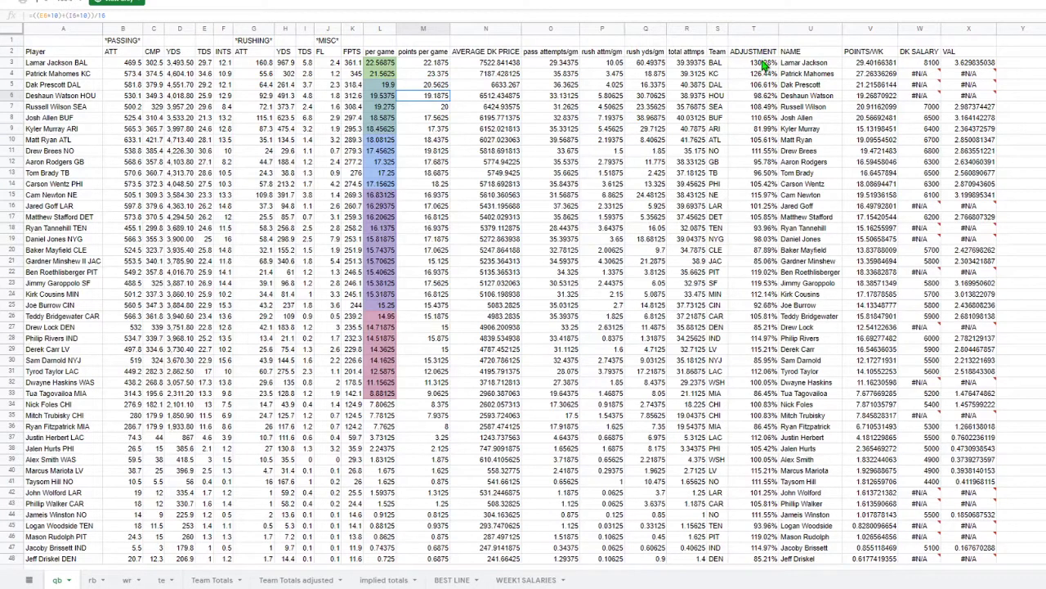
Inspect the ADJUSTMENT and POINTS/WK formulas for Lamar Jackson in row 3 of the qb sheet.
left_click(764, 63)
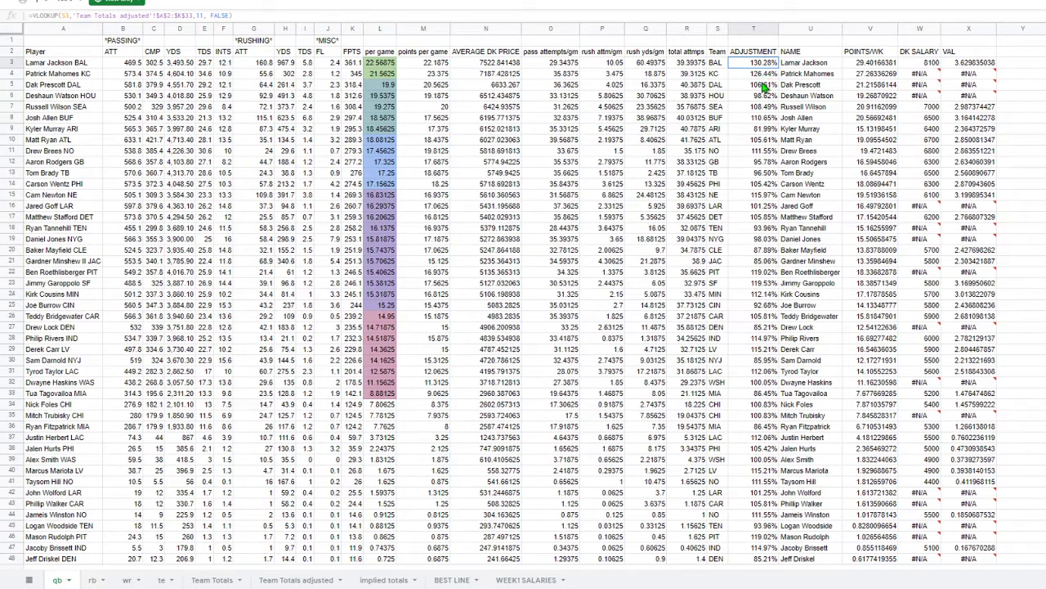
left_click(860, 63)
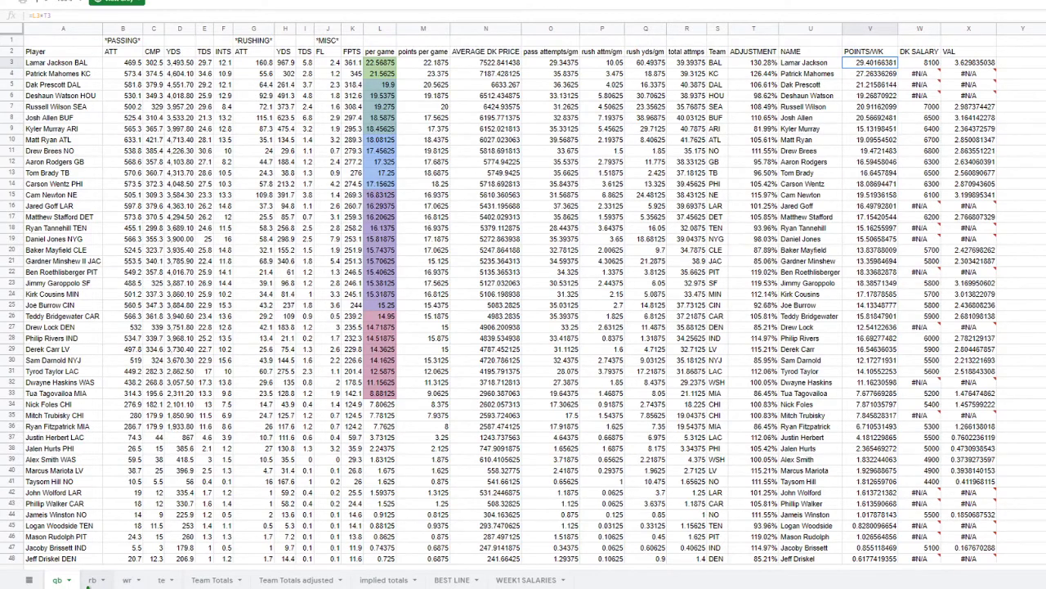
Review the adjusted projections on the rb, wr and te sheets, ending back on the qb sheet.
left_click(94, 579)
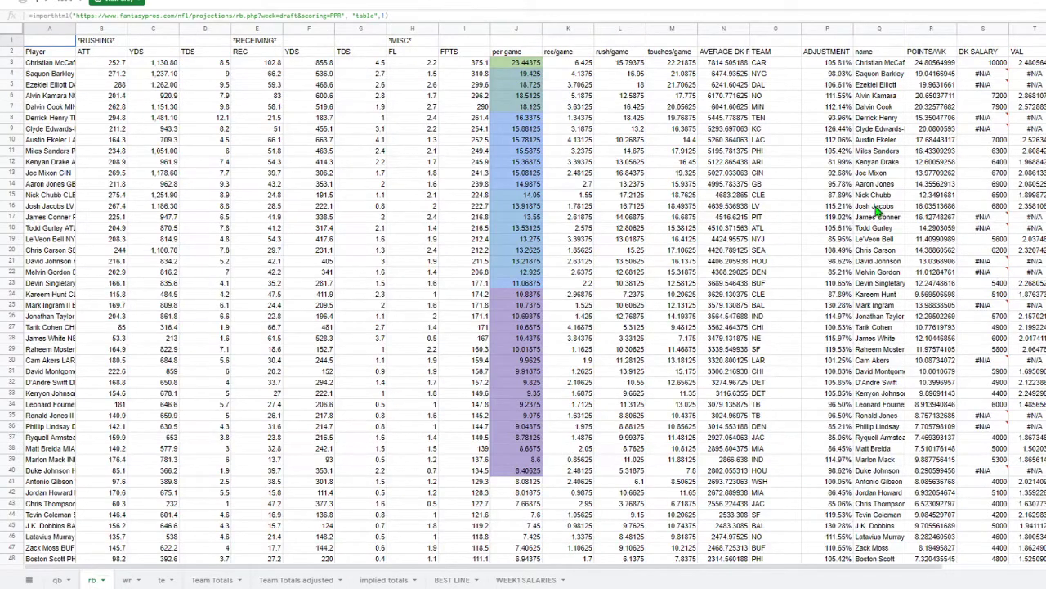
scroll(409, 532, "down", 10)
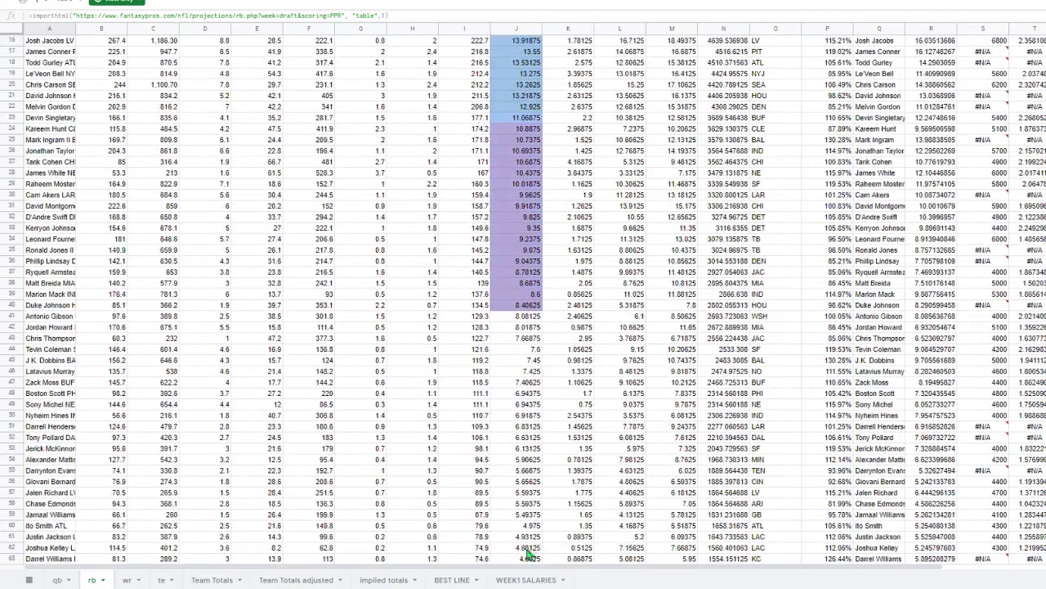
scroll(346, 531, "up", 8)
scroll(347, 531, "up", 4)
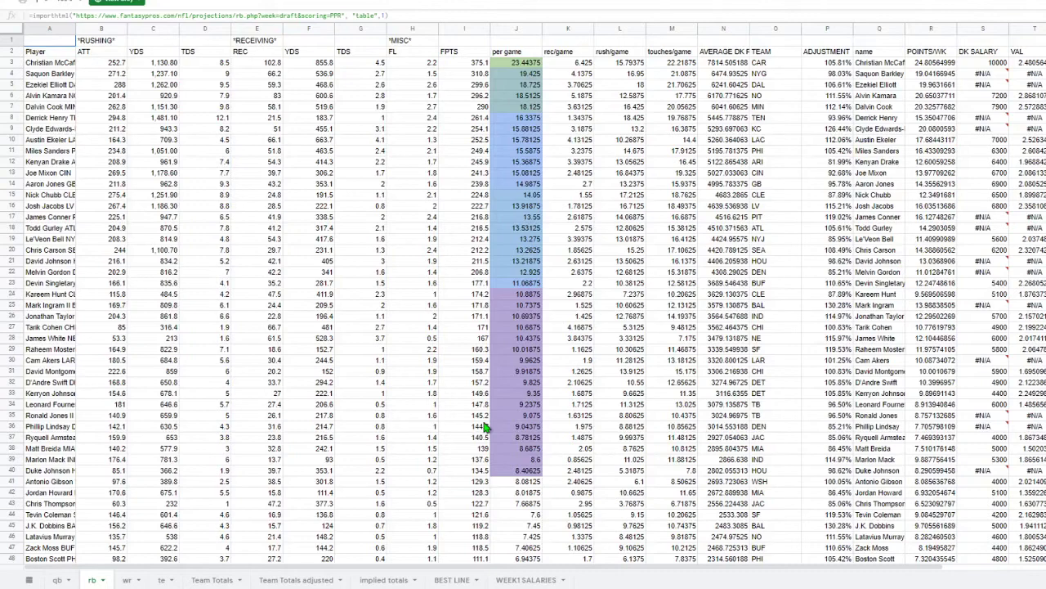
left_click(127, 580)
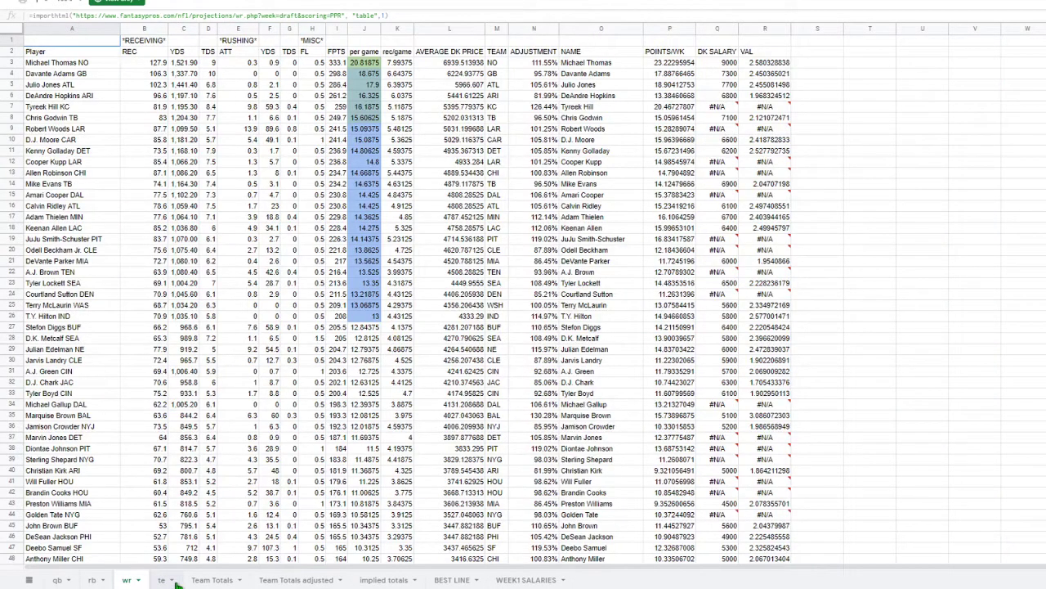
left_click(172, 579)
left_click(54, 580)
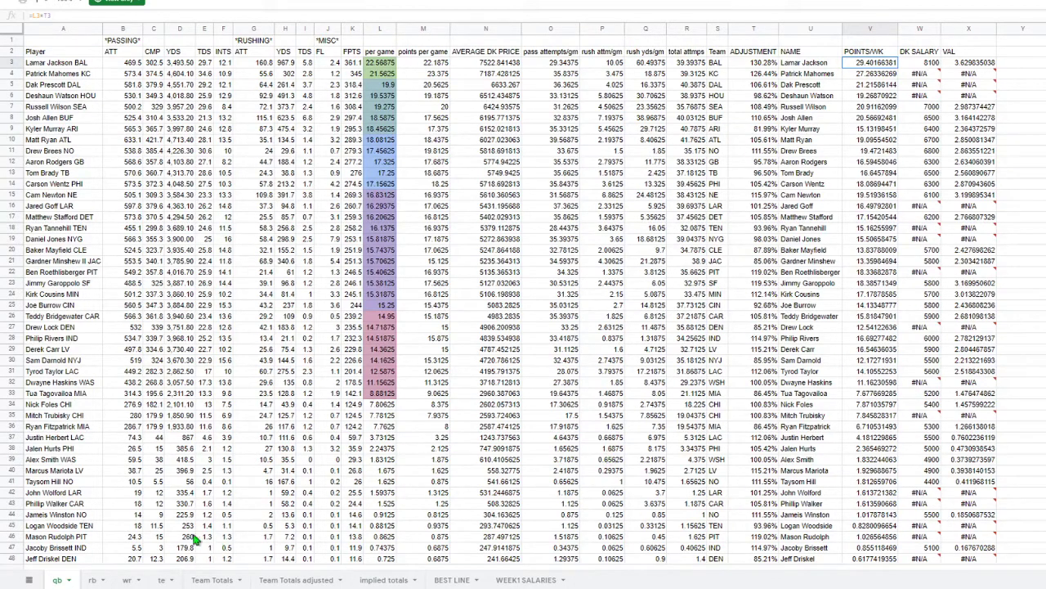
Select Alvin Kamara's row on the rb sheet and Michael Thomas's row on the wr sheet to examine their projections.
left_click(91, 580)
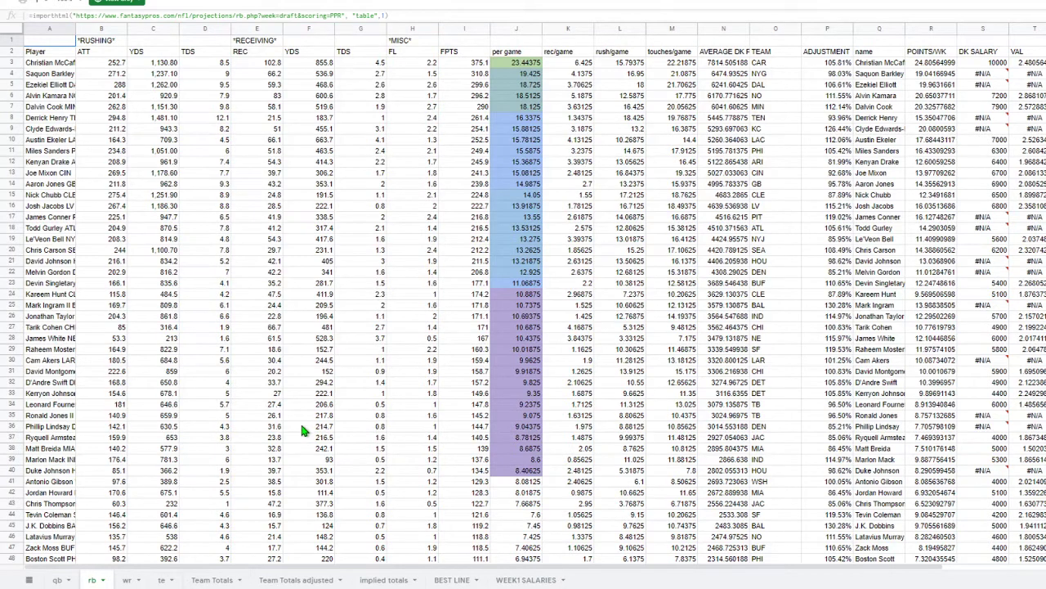
left_click(17, 96)
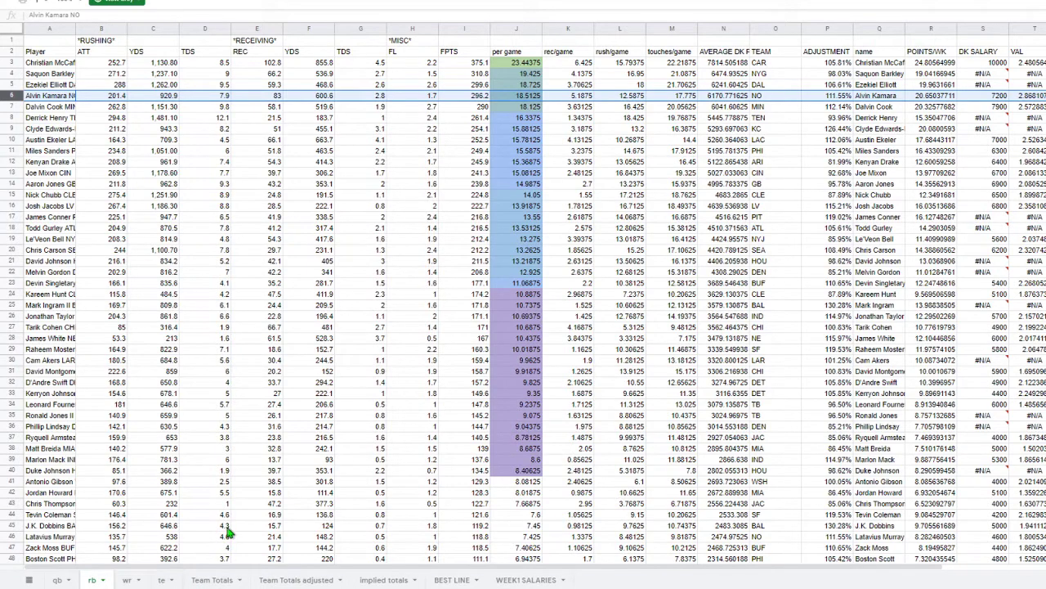
left_click(129, 579)
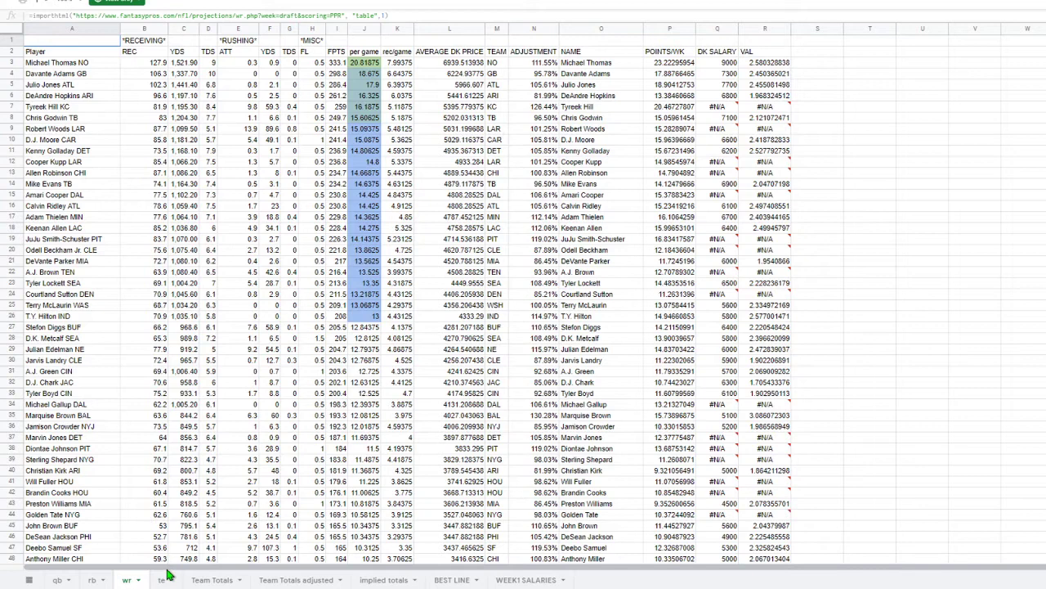
left_click(6, 64)
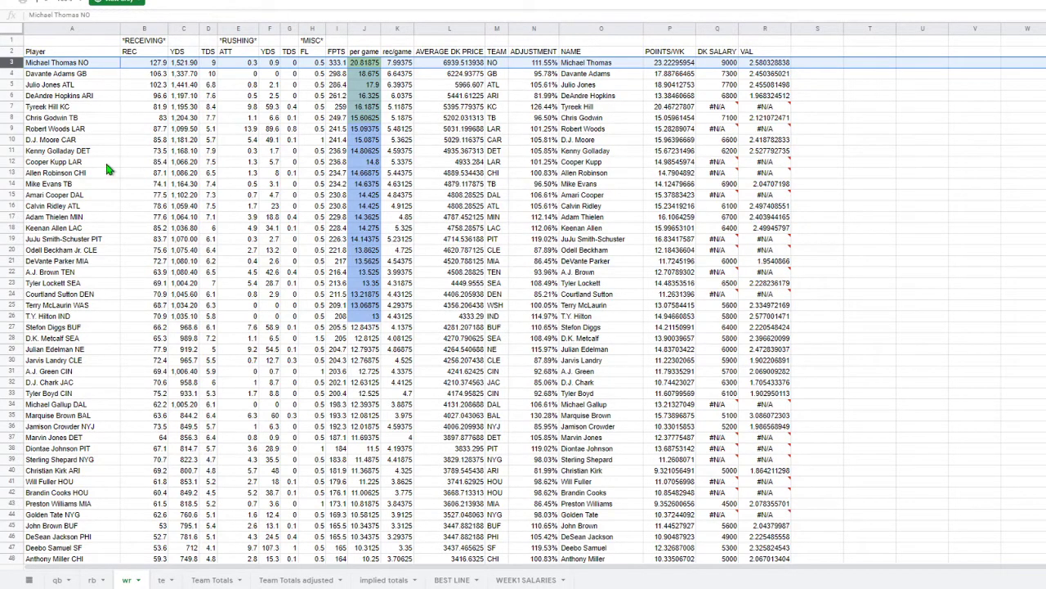
Check Kenny Golladay's team, name and DK SALARY lookup formula in row 11 of the wr sheet.
left_click(490, 154)
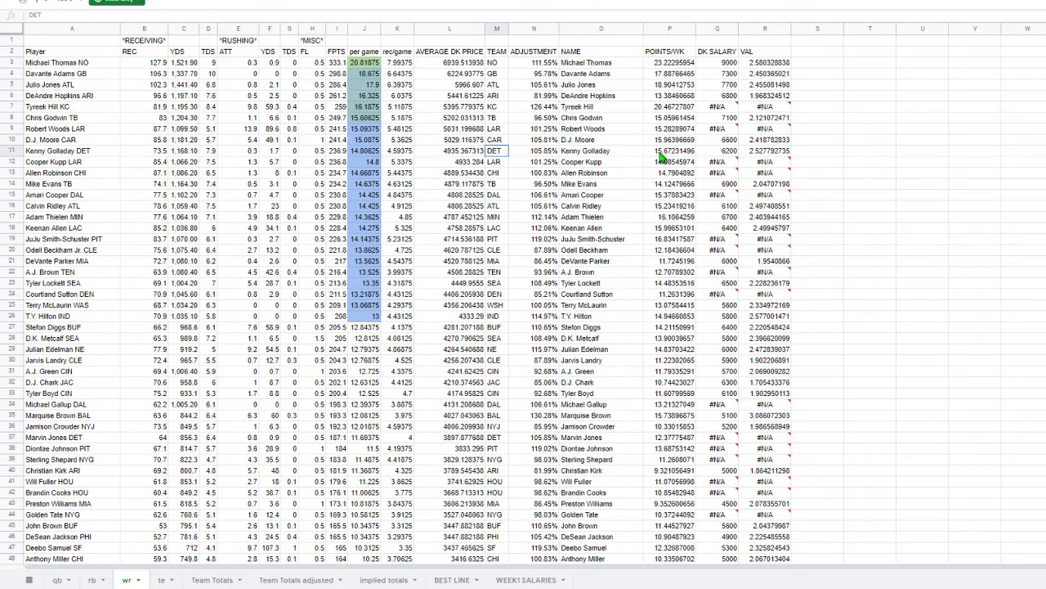
left_click(605, 152)
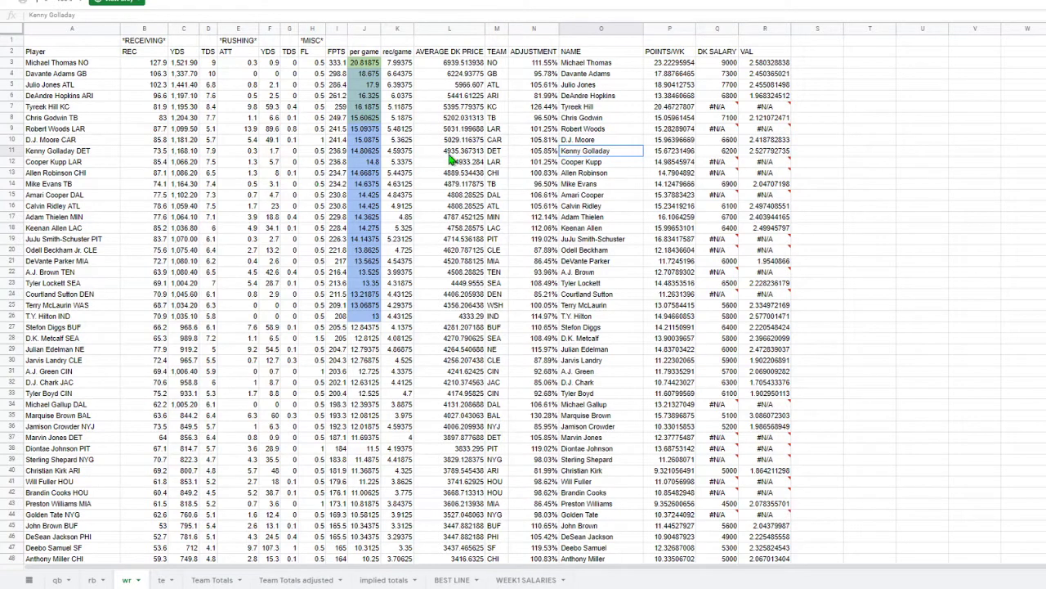
left_click(734, 155)
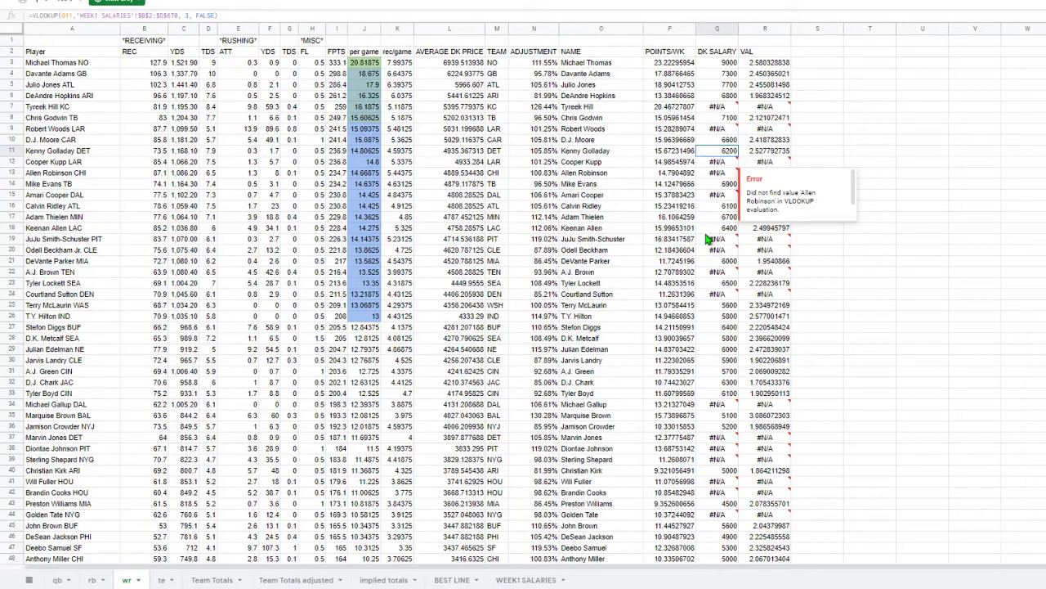
left_click(944, 285)
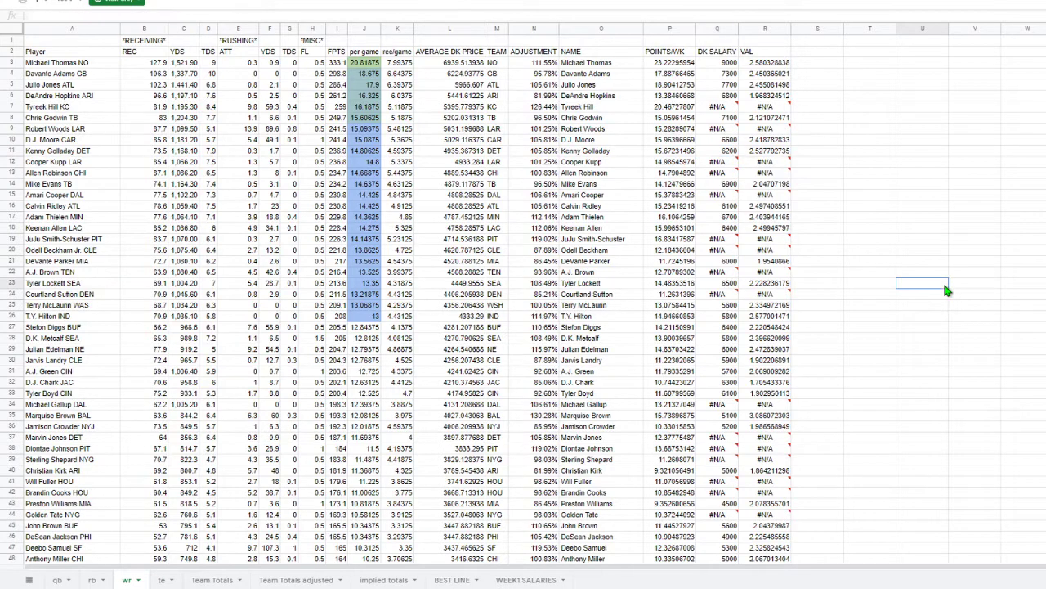
Examine Calvin Ridley's entry and Keenan Allen's VAL and DK SALARY cells on the wr sheet.
left_click(595, 208)
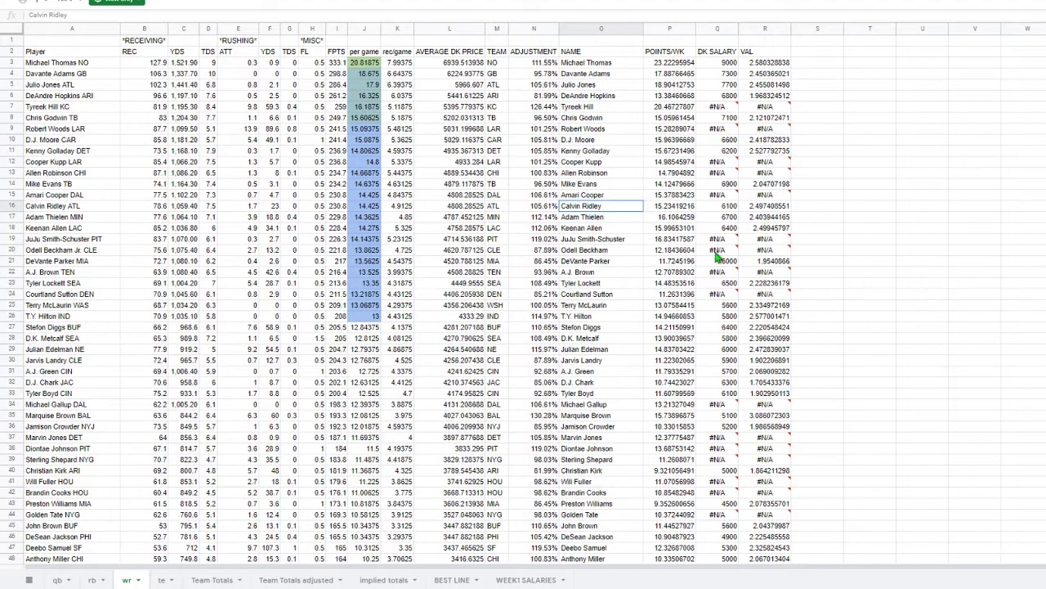
left_click(597, 228)
left_click(763, 232)
left_click(729, 230)
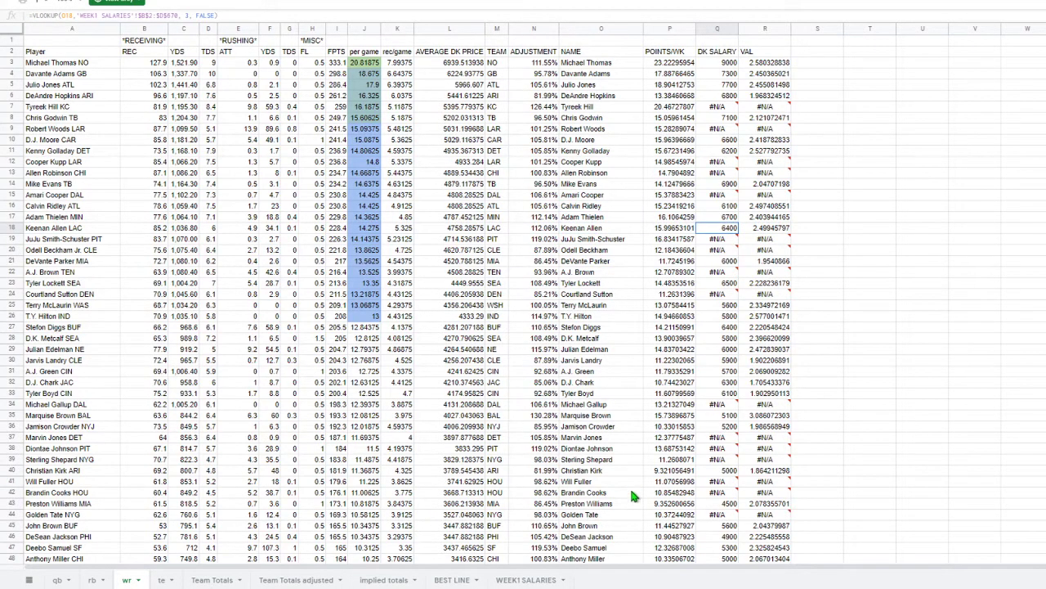
scroll(628, 488, "down", 2)
scroll(626, 493, "up", 2)
Open the te sheet and examine the projections for Zach Ertz, Darren Waller and Mark Andrews.
left_click(164, 580)
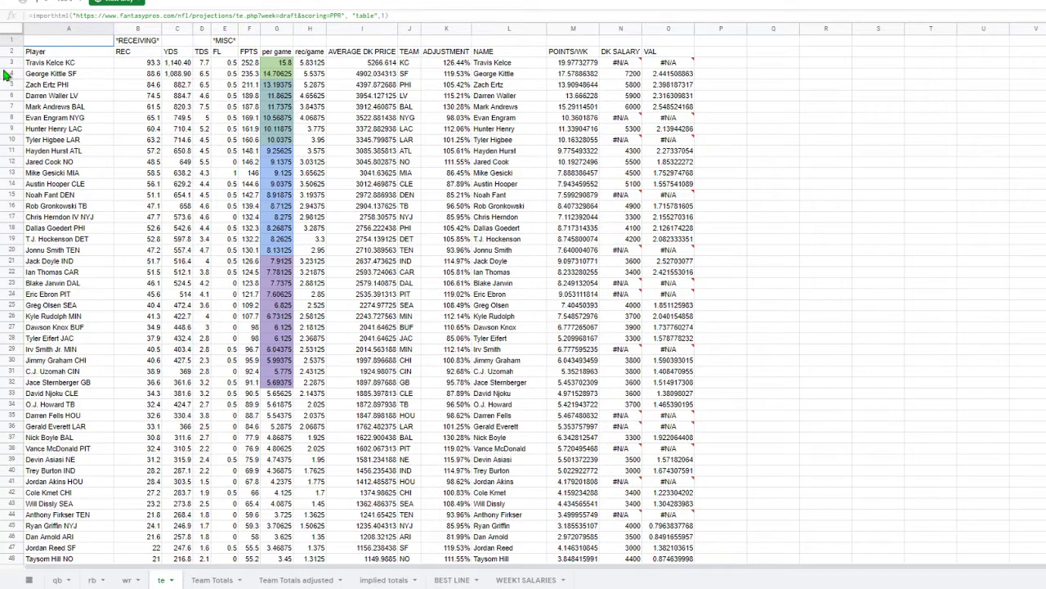
left_click(58, 89)
left_click(64, 98)
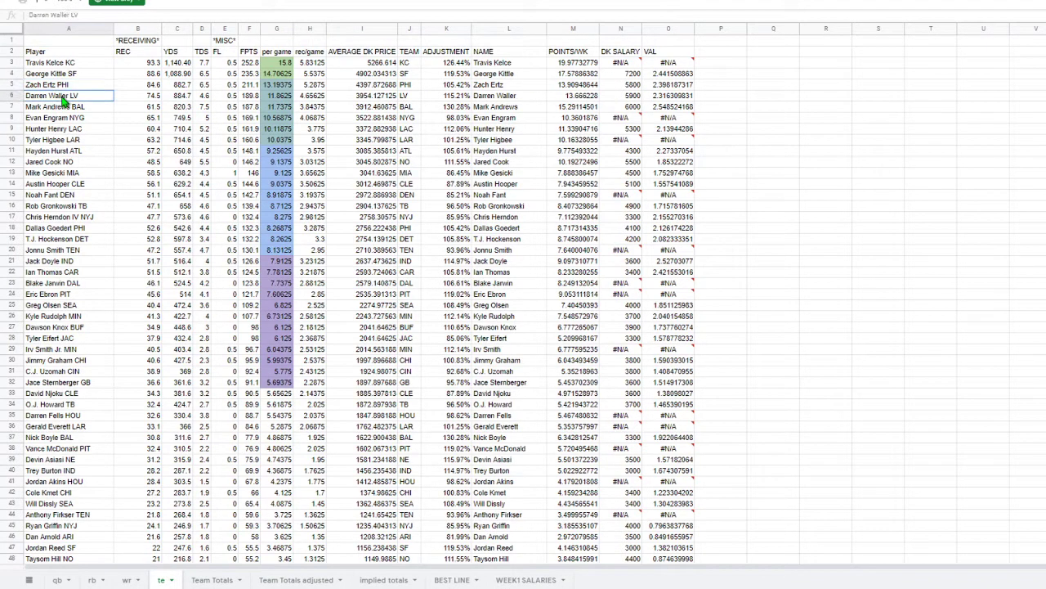
left_click(70, 107)
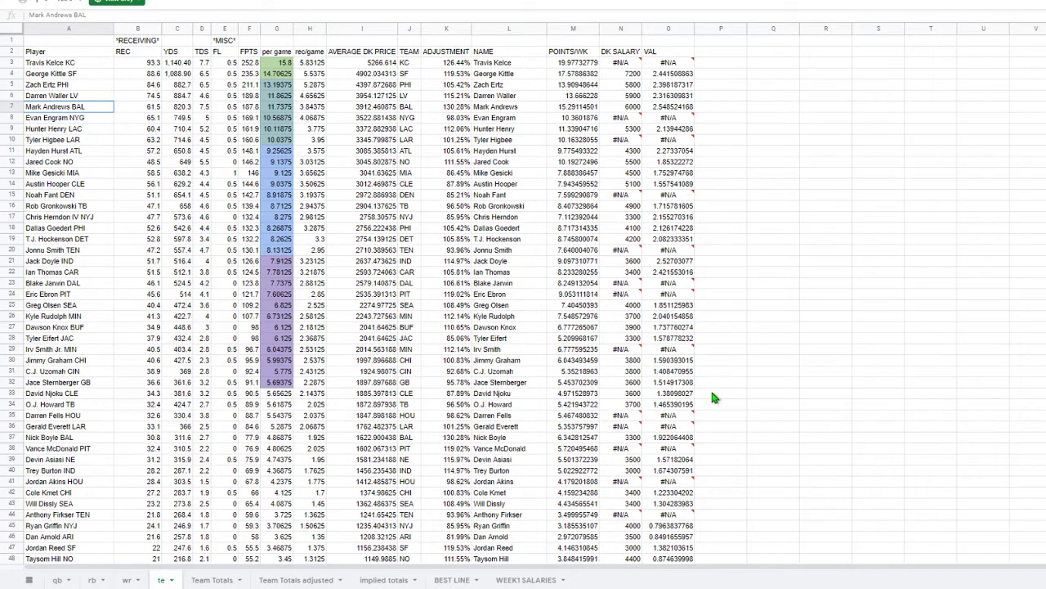
Compare the lower-ranked tight ends Jack Doyle, Blake Jarwin and Ian Thomas on the te sheet.
left_click(74, 261)
left_click(92, 281)
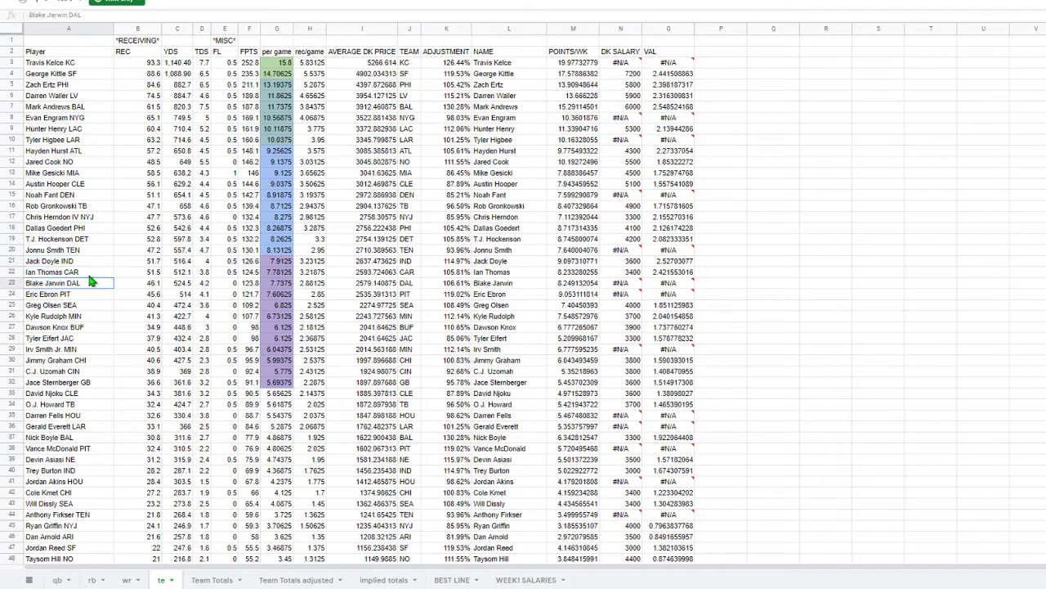
left_click(85, 271)
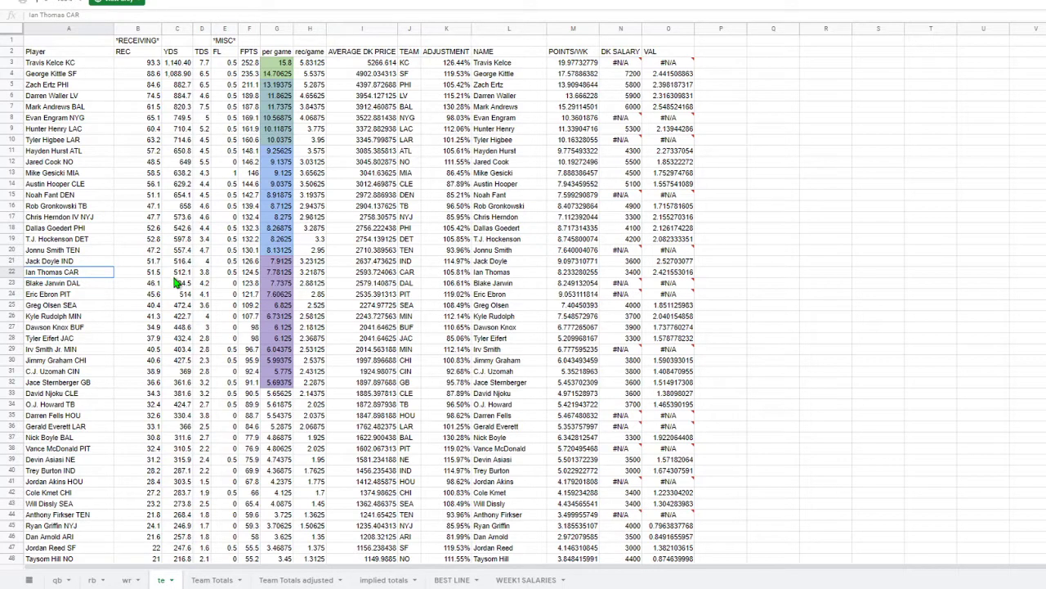
scroll(531, 507, "down", 2)
scroll(509, 511, "up", 2)
mouse_move(674, 288)
Go back through the wr and rb sheets and review the quarterback list on the qb sheet.
left_click(128, 580)
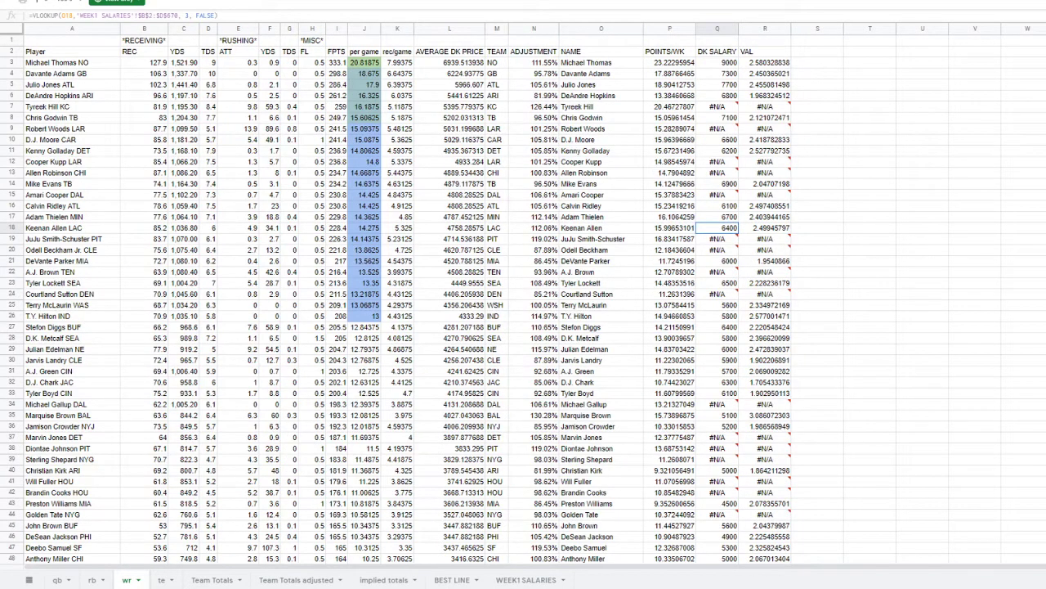
left_click(95, 580)
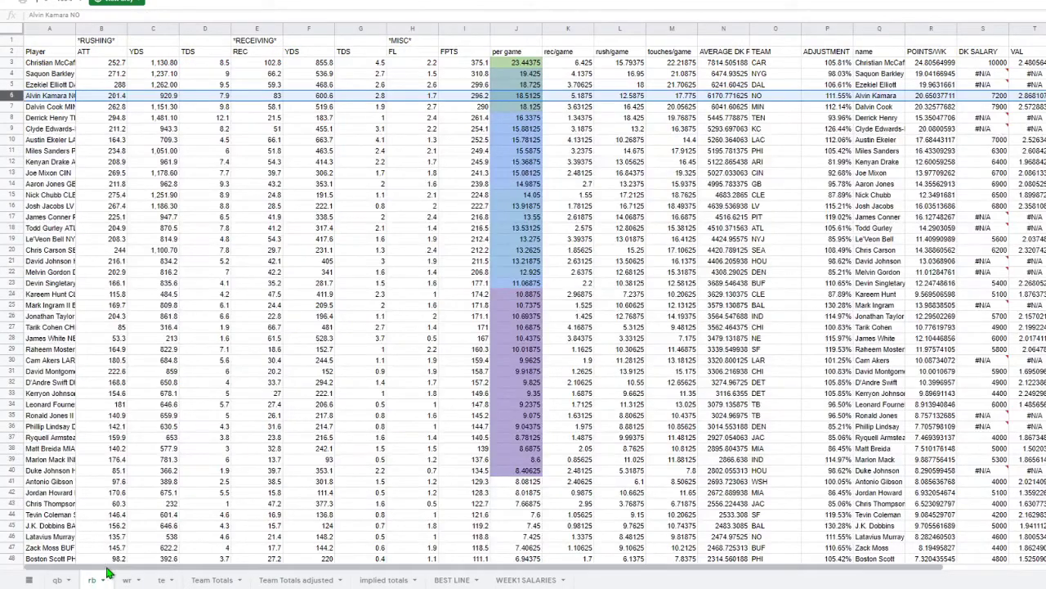
left_click(58, 580)
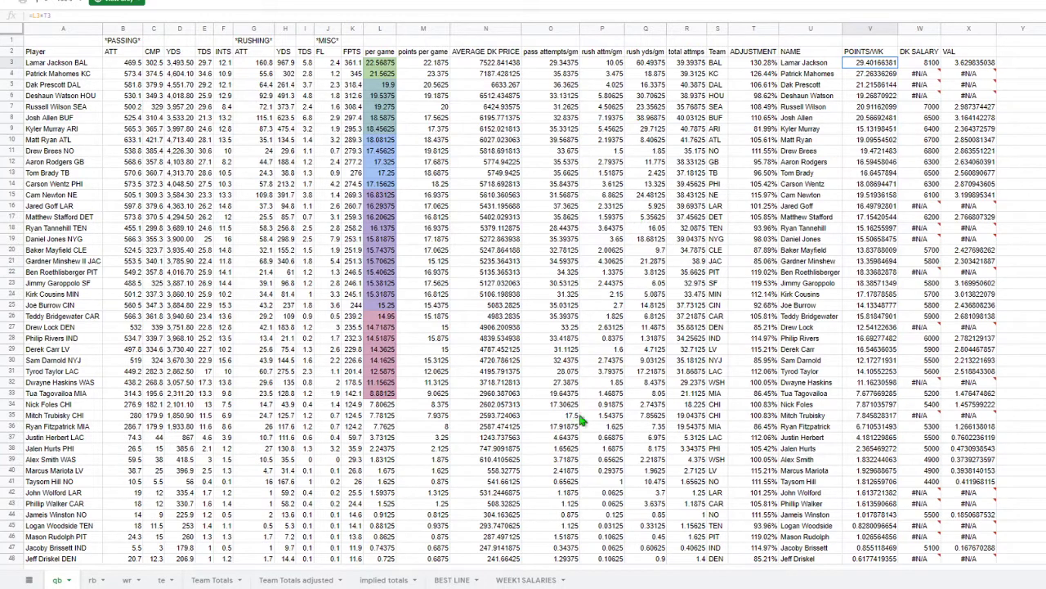
scroll(467, 546, "down", 1)
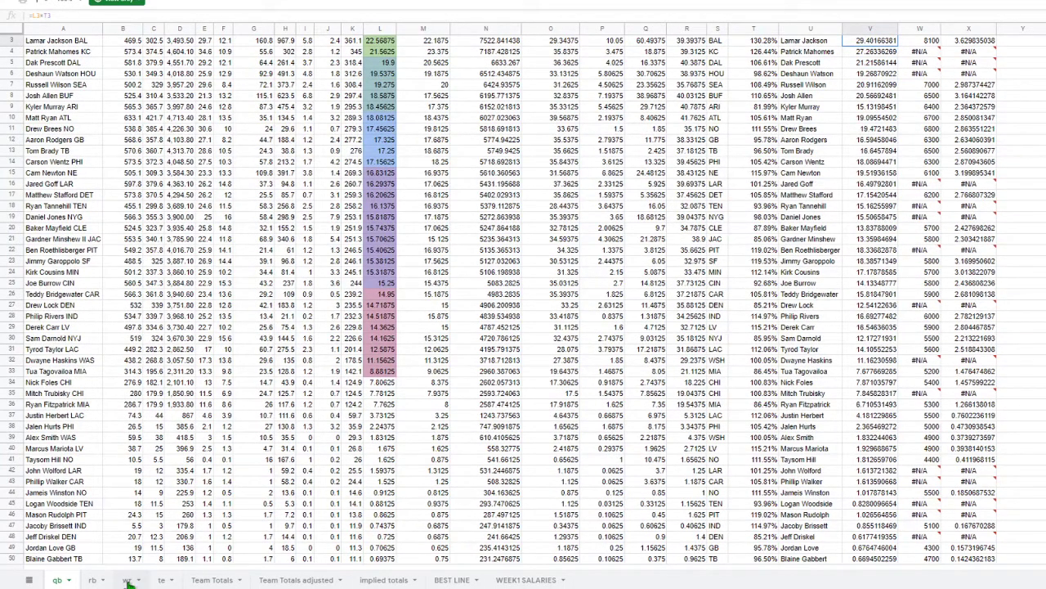
scroll(241, 562, "up", 1)
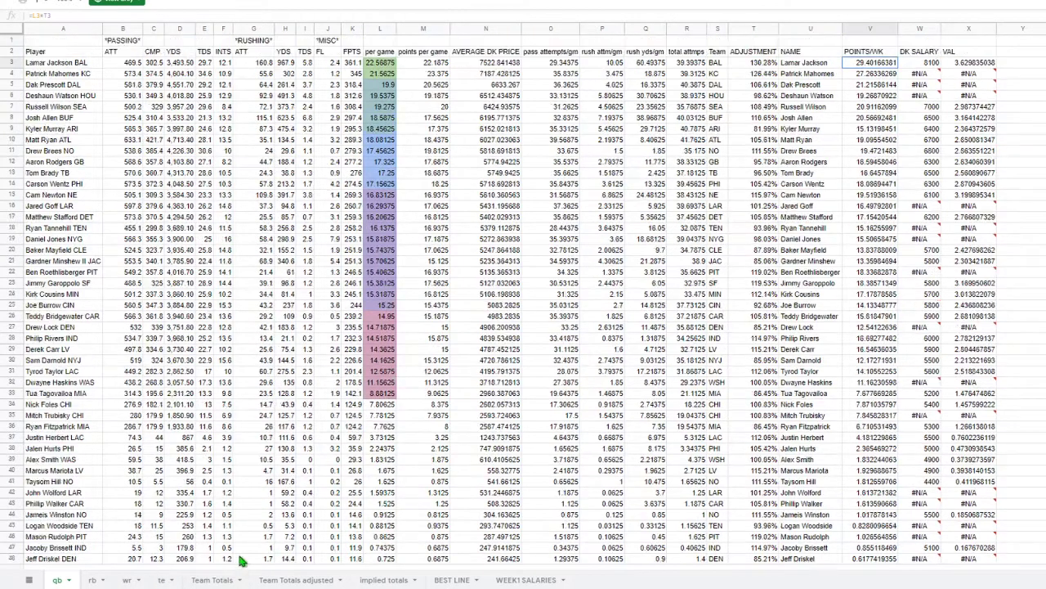